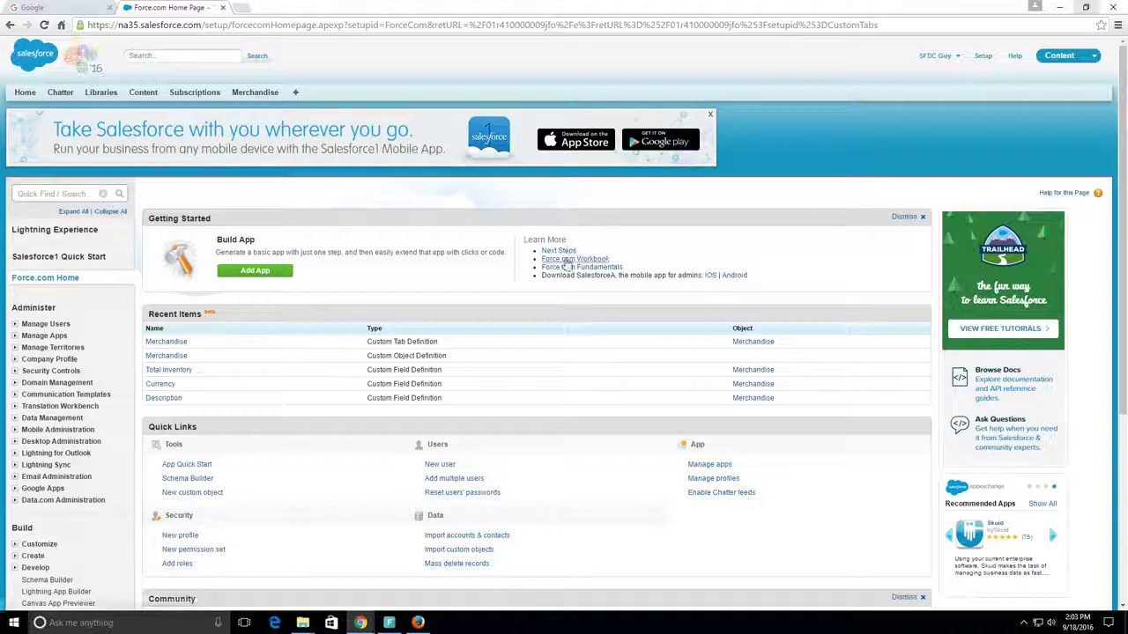
click(566, 260)
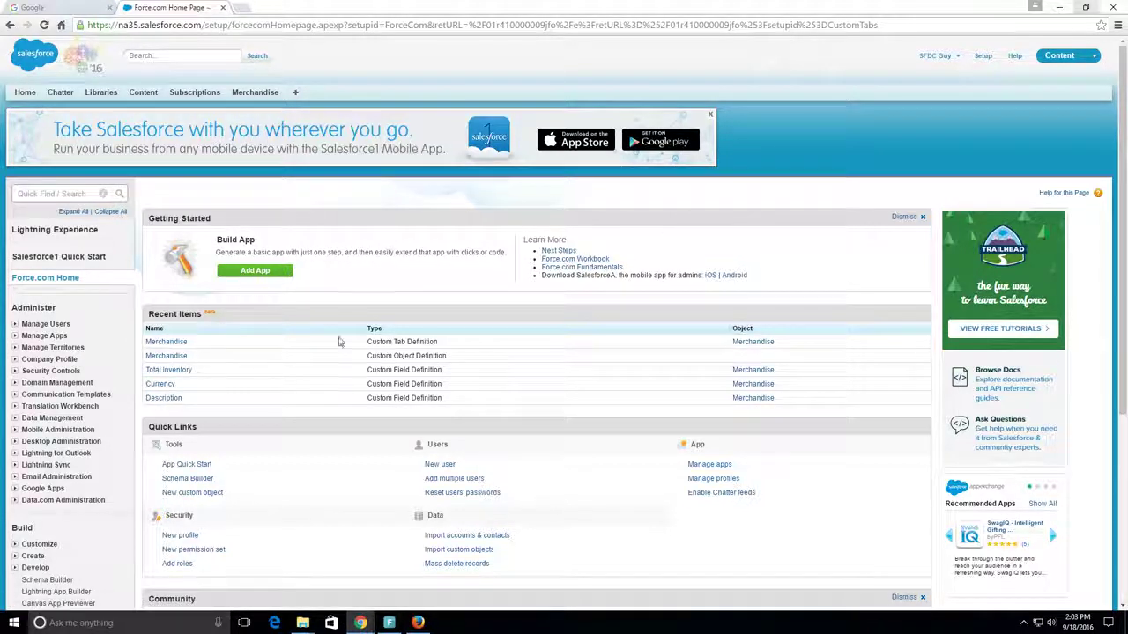
scroll(353, 344, down, 2)
scroll(366, 346, up, 2)
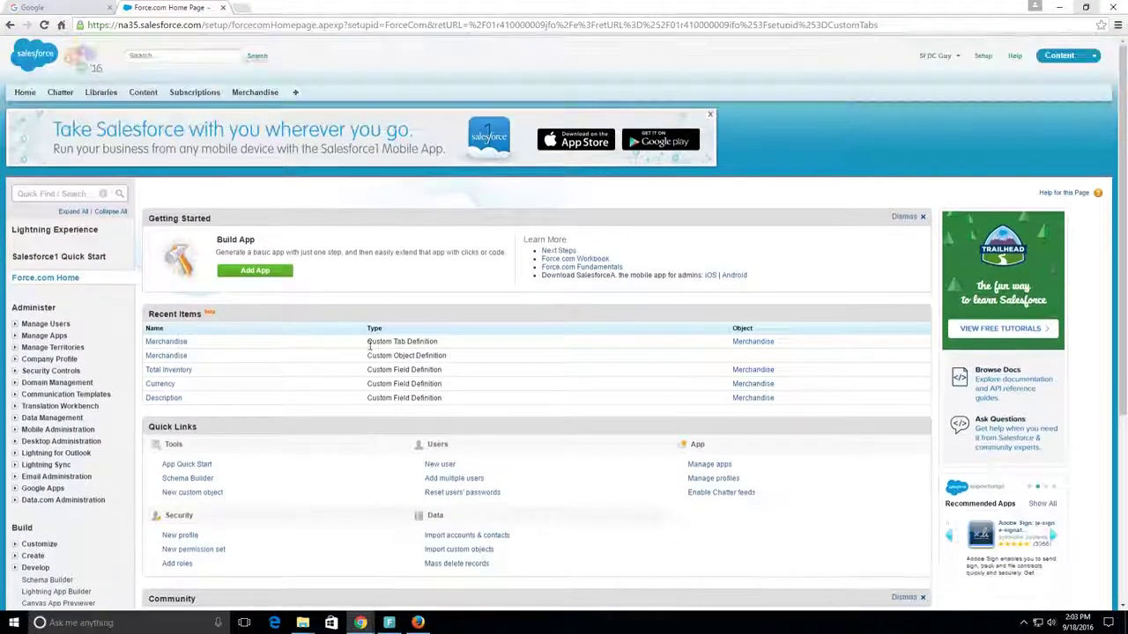
- Locate the Apps page among the setup options by searching for App, and again under Create with the search cleared
click(41, 192)
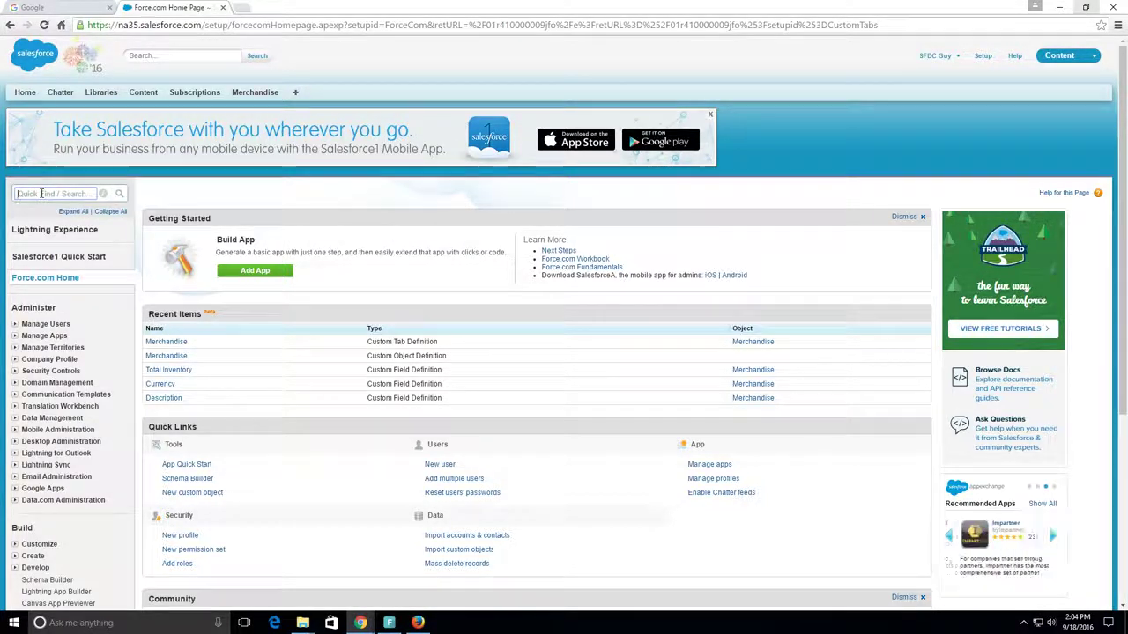
text(App)
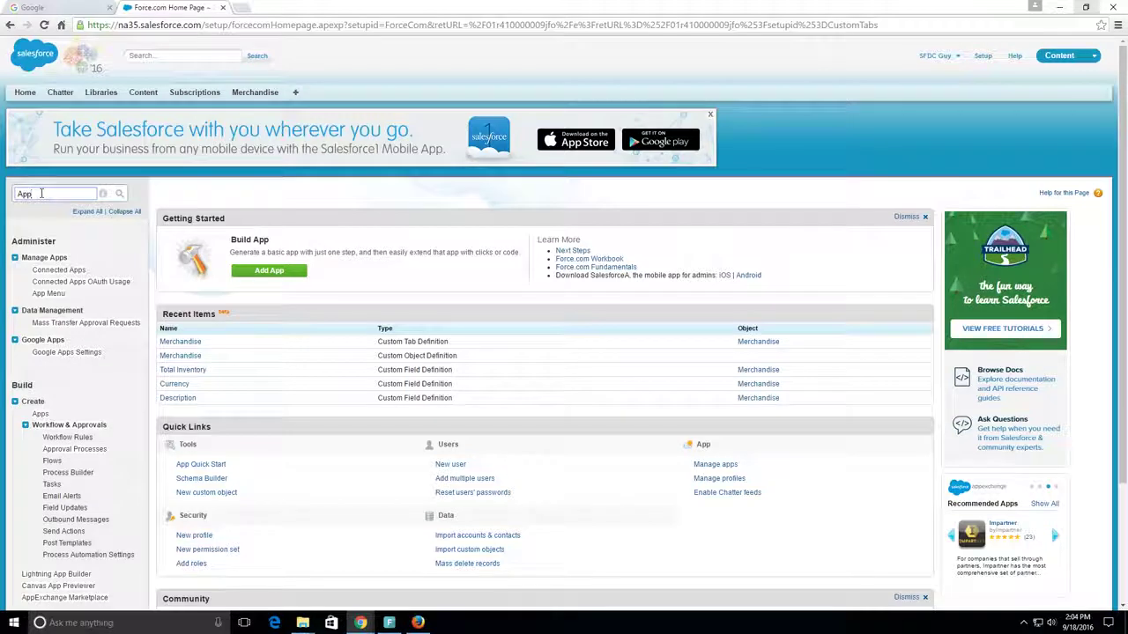
scroll(26, 212, down, 1)
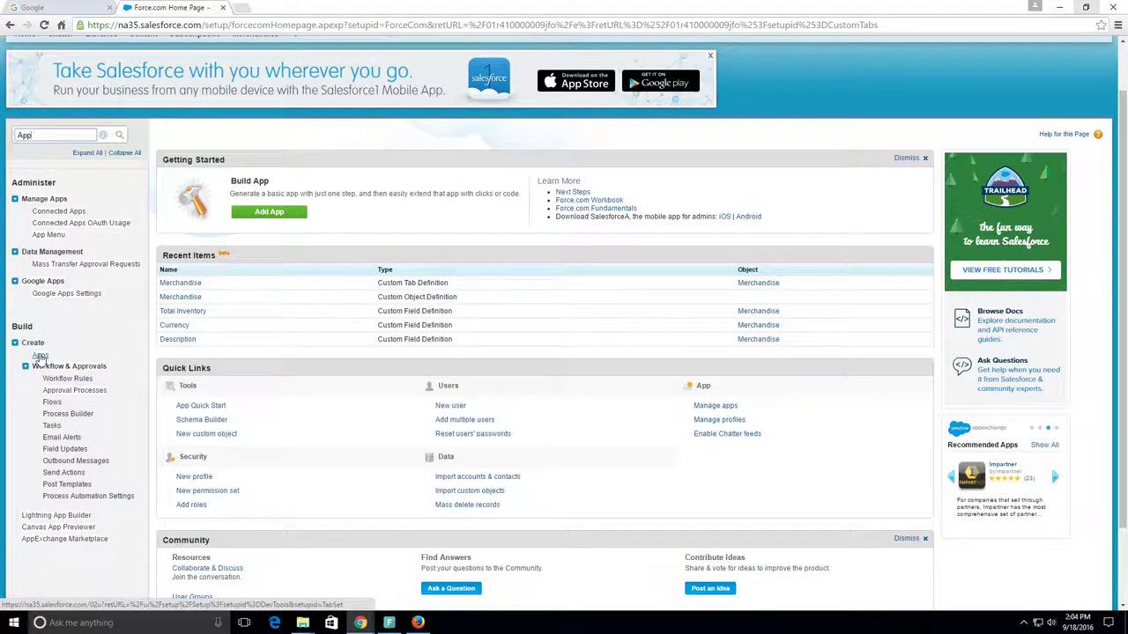
double_click(15, 135)
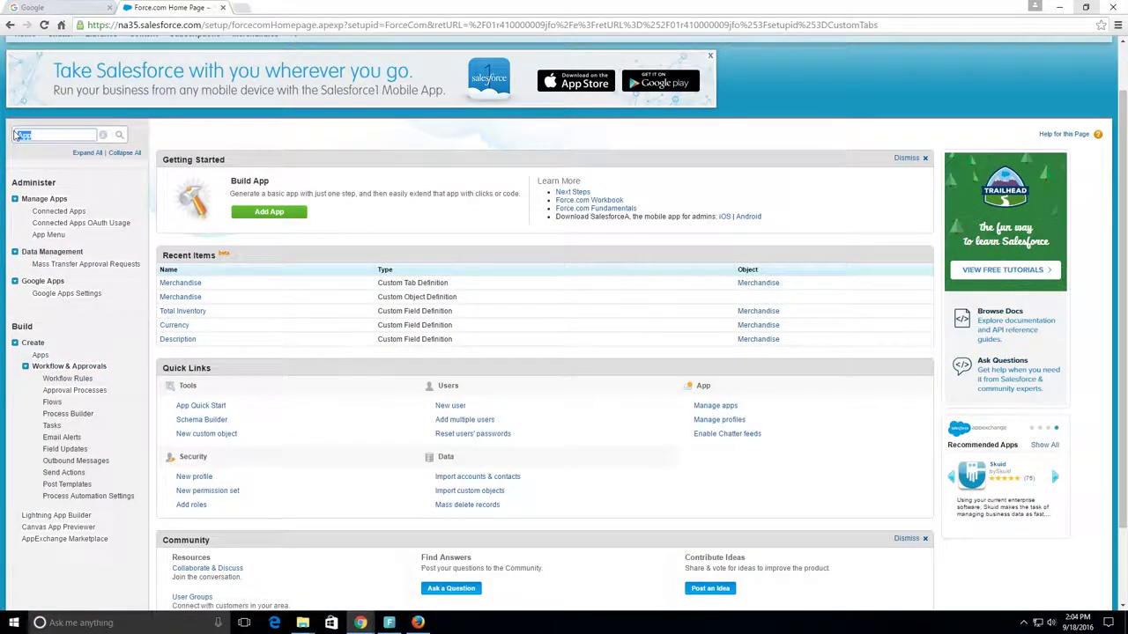
key(BackSpace)
scroll(25, 325, down, 2)
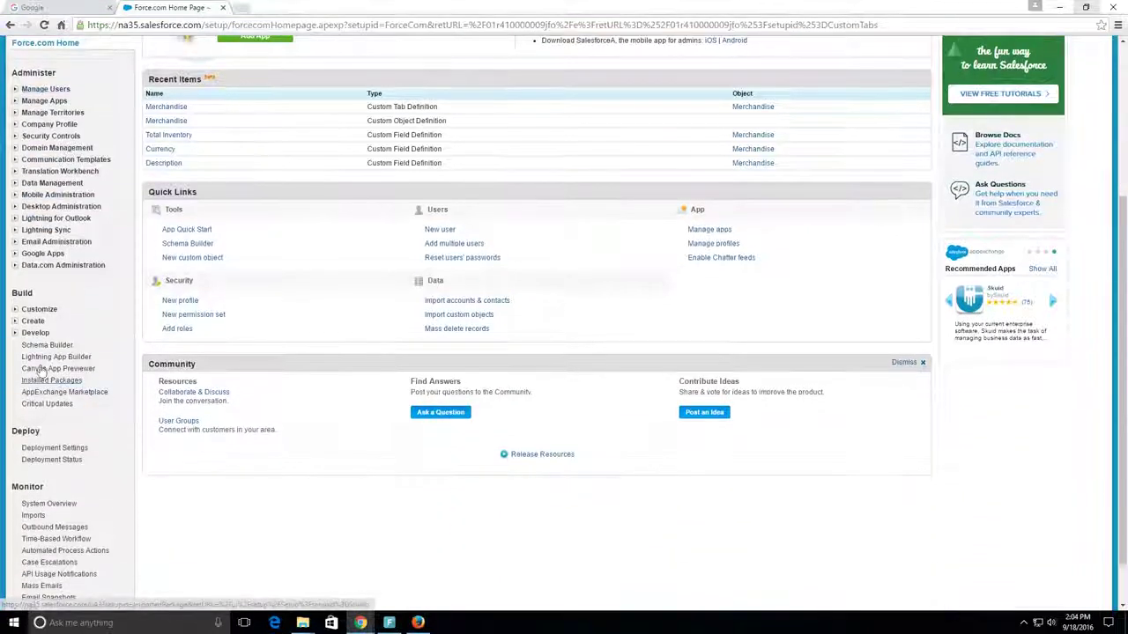
click(26, 322)
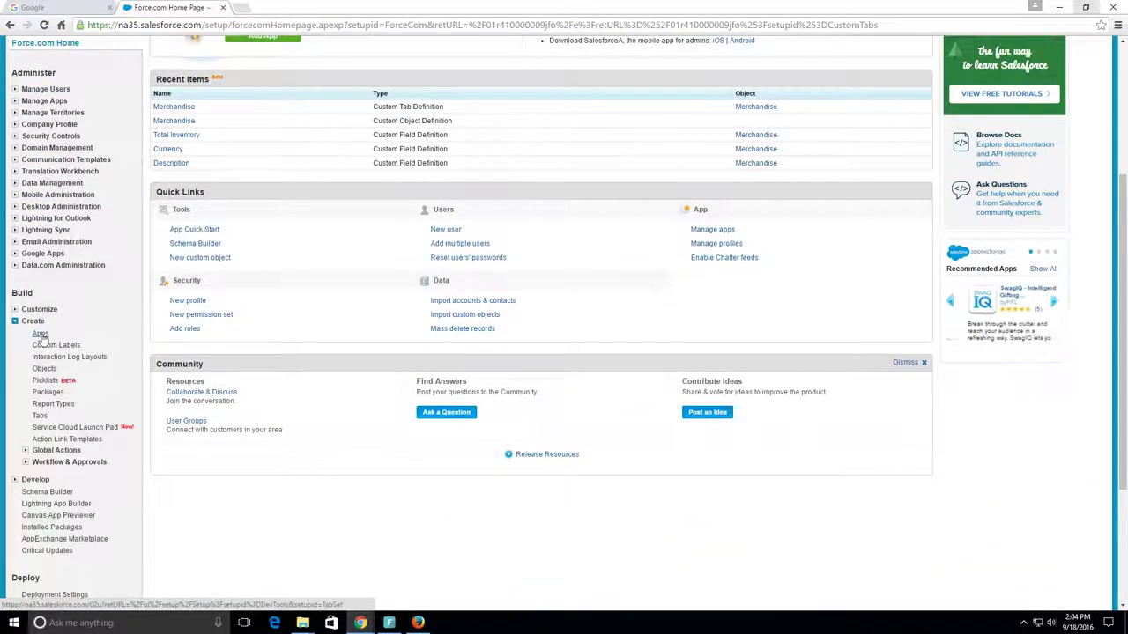
scroll(41, 339, up, 3)
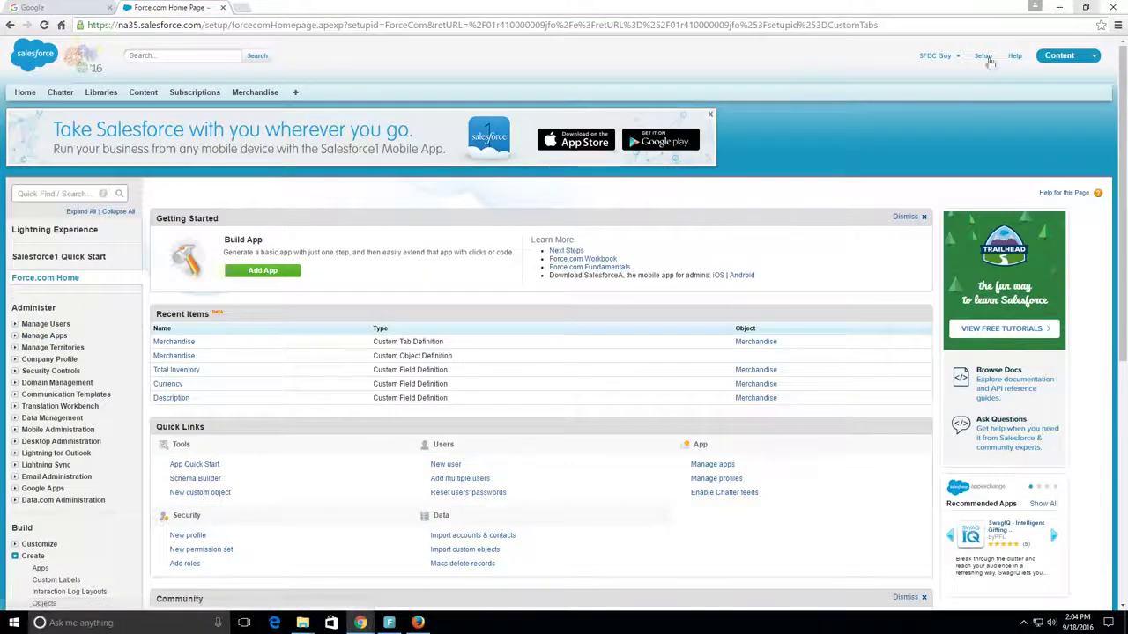
- Reopen Setup and go to the Apps page in the Create section under Build
click(987, 58)
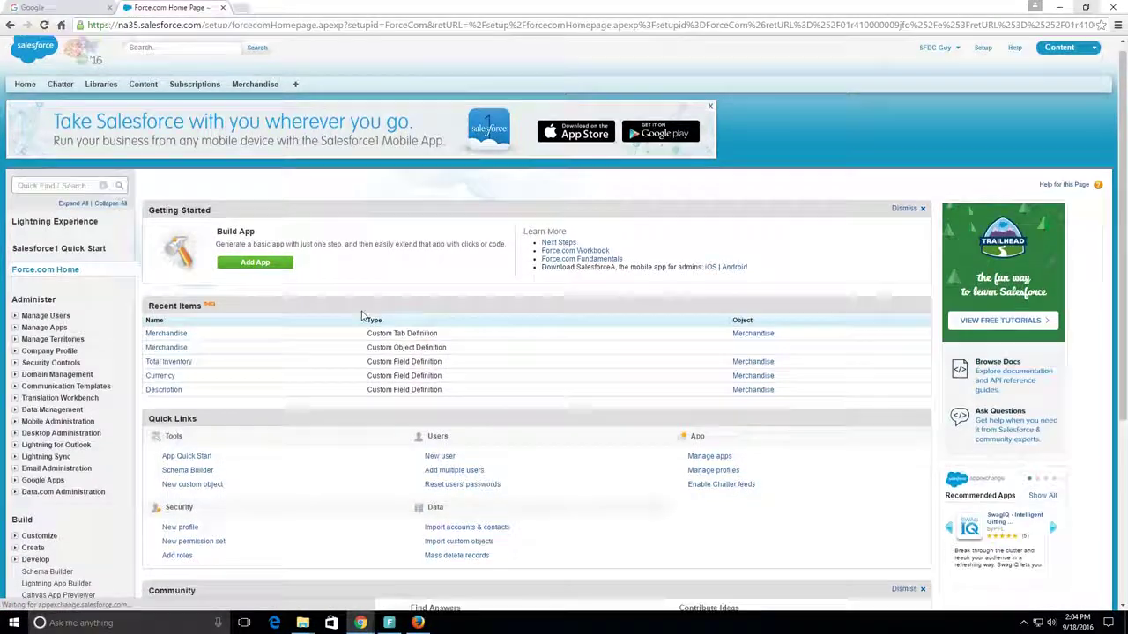
scroll(403, 358, down, 3)
scroll(1033, 143, up, 3)
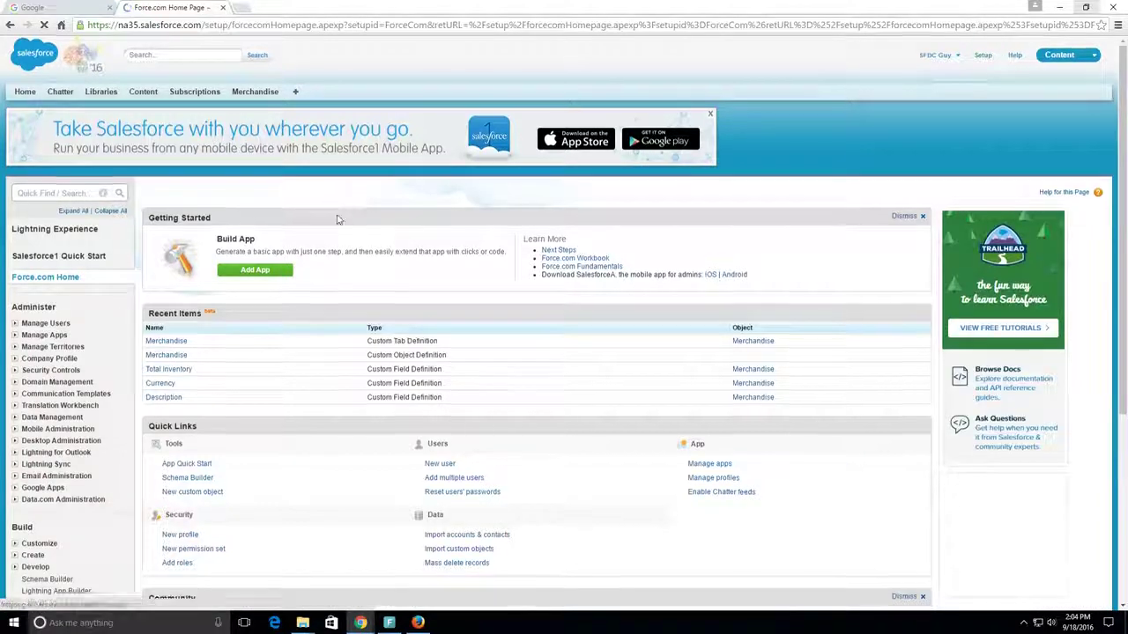
scroll(35, 406, down, 2)
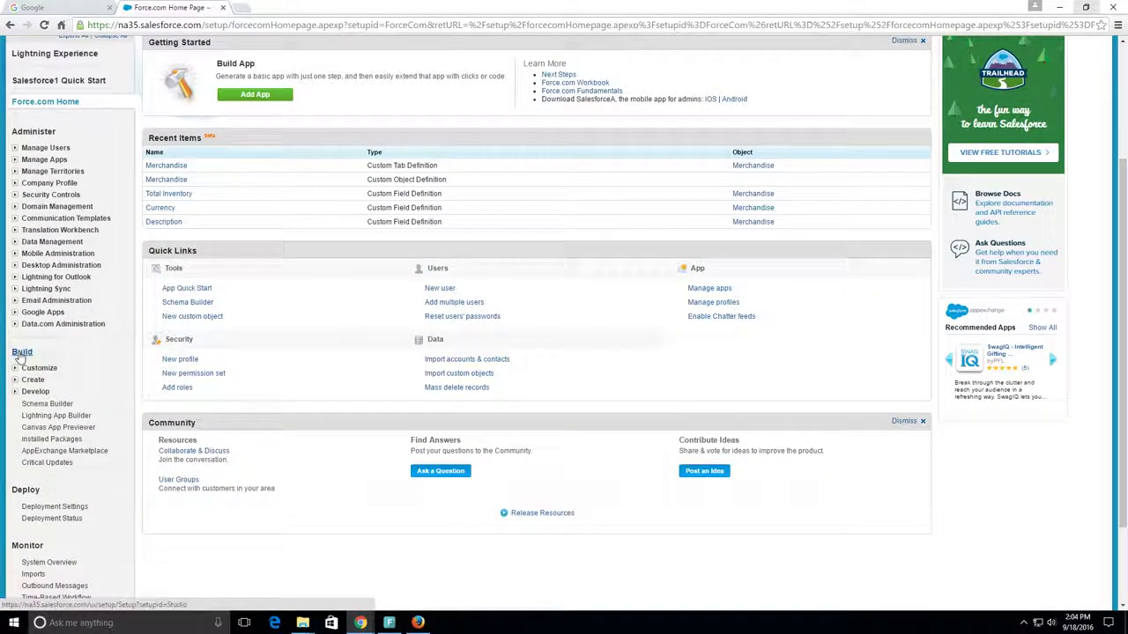
click(14, 379)
click(40, 392)
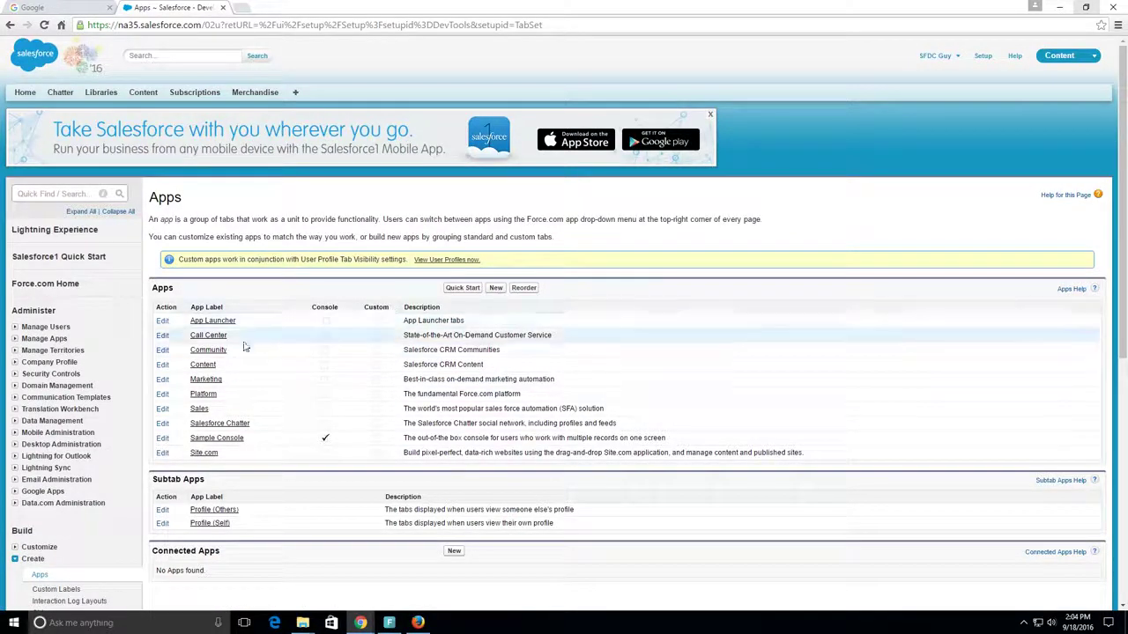
- Start a new custom app with the label and name Merchandise, leaving the description blank and keeping the default logo
click(497, 288)
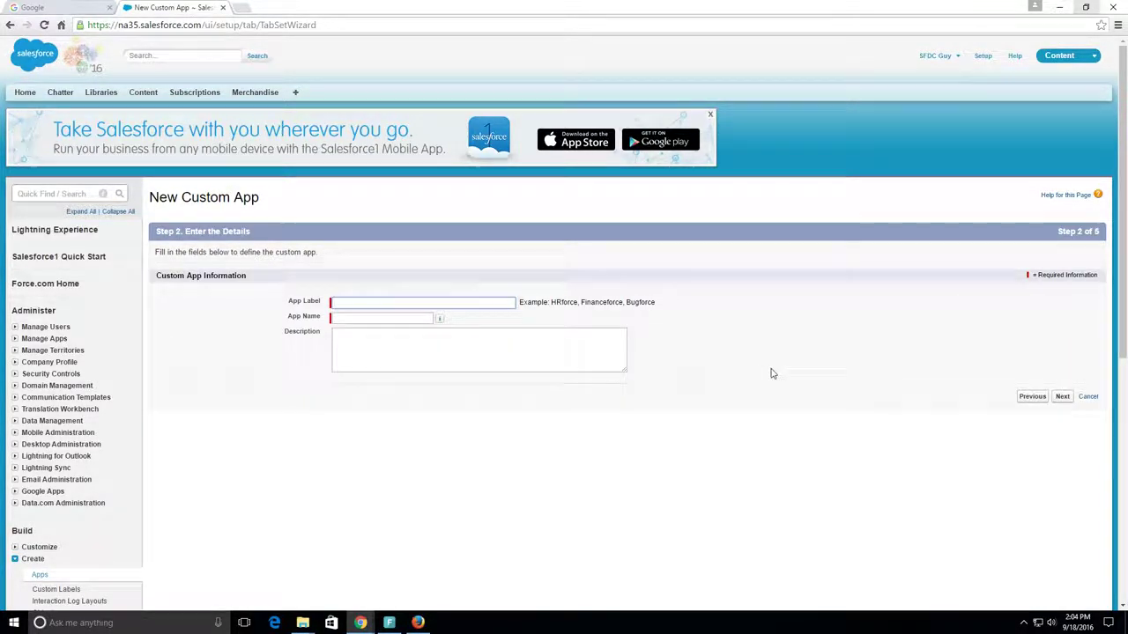
text(Merchandise)
key(Tab)
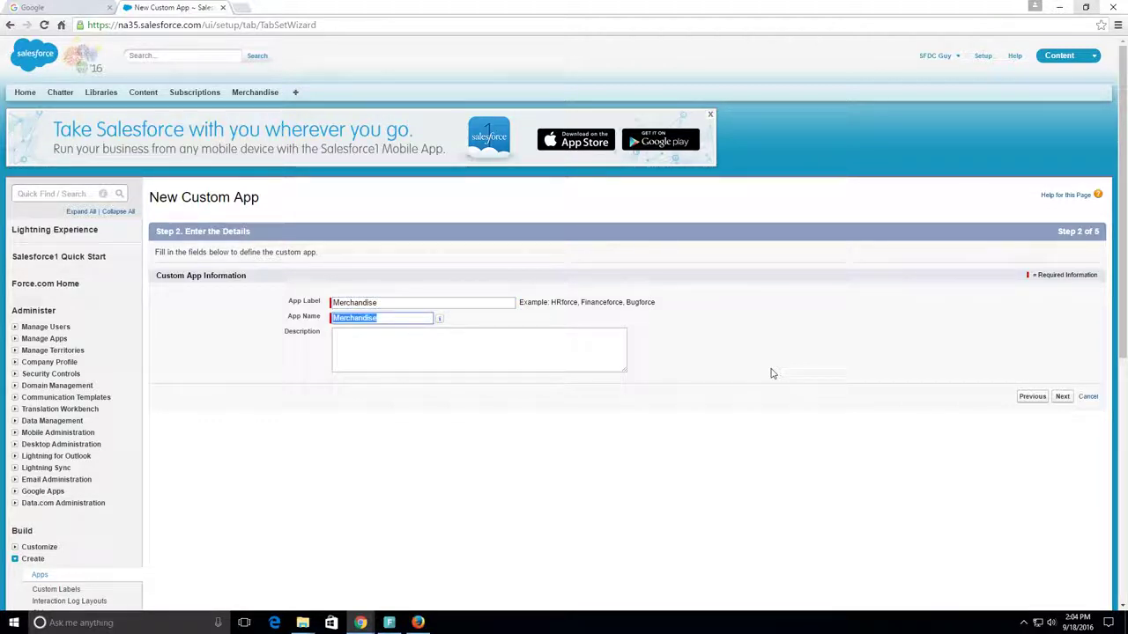
click(396, 318)
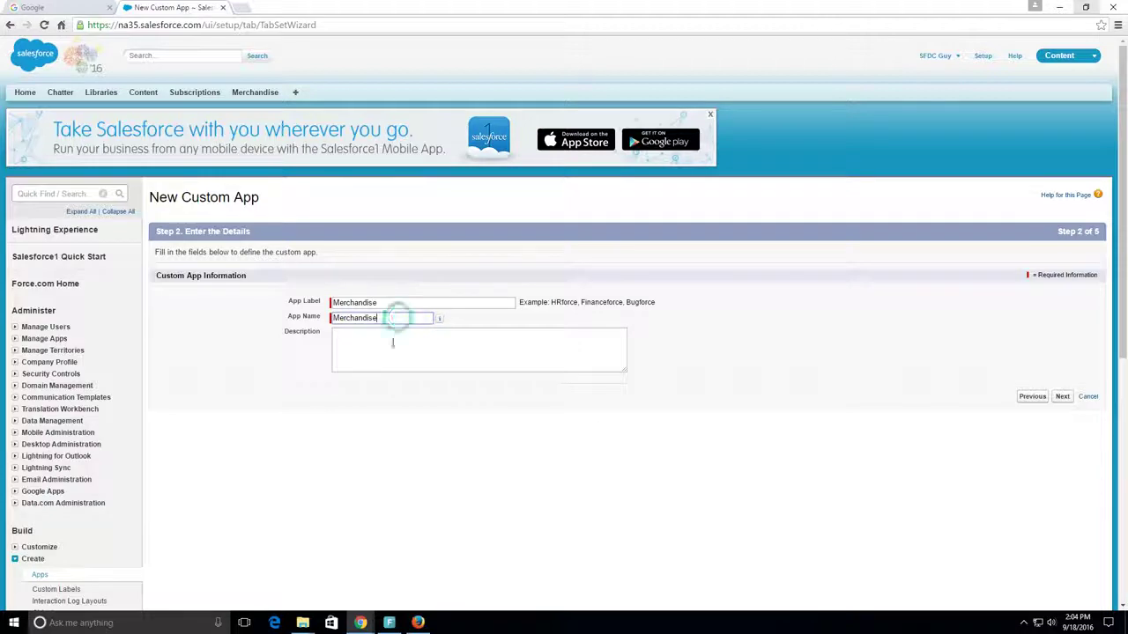
click(389, 352)
click(1062, 398)
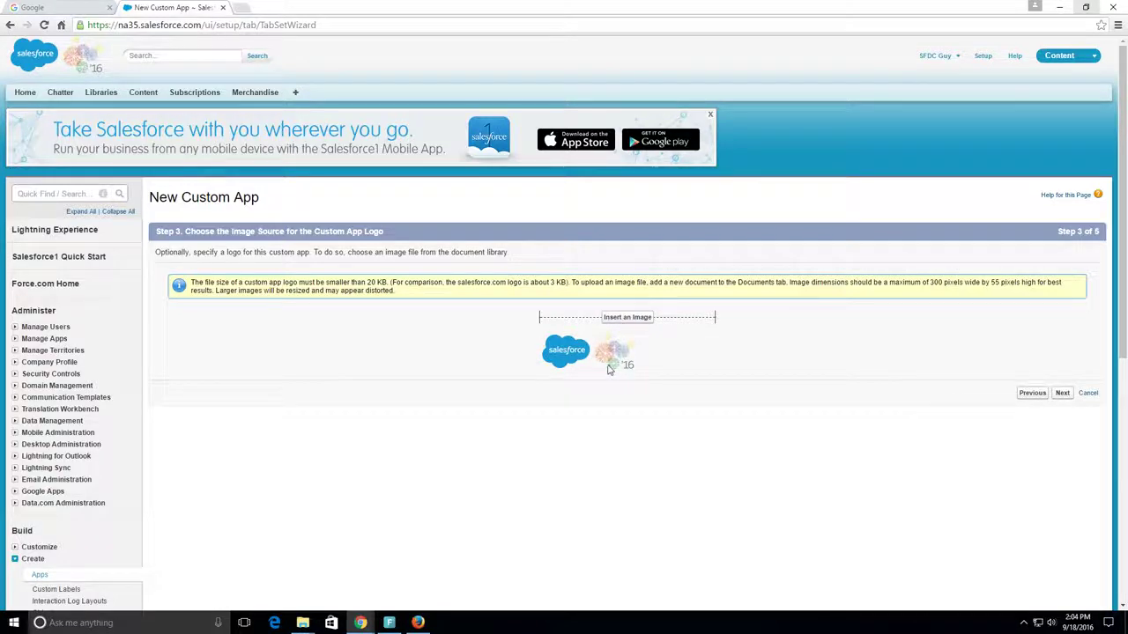
click(1063, 394)
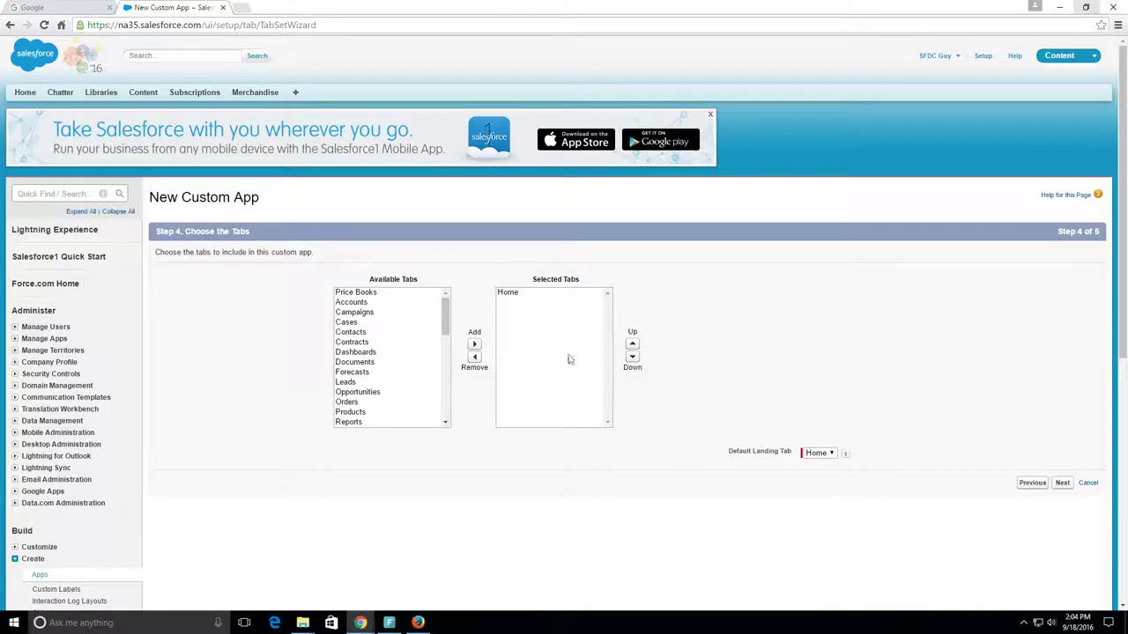
- Add the Merchandise tab to the custom app's selected tabs alongside Home
drag(445, 313, 443, 403)
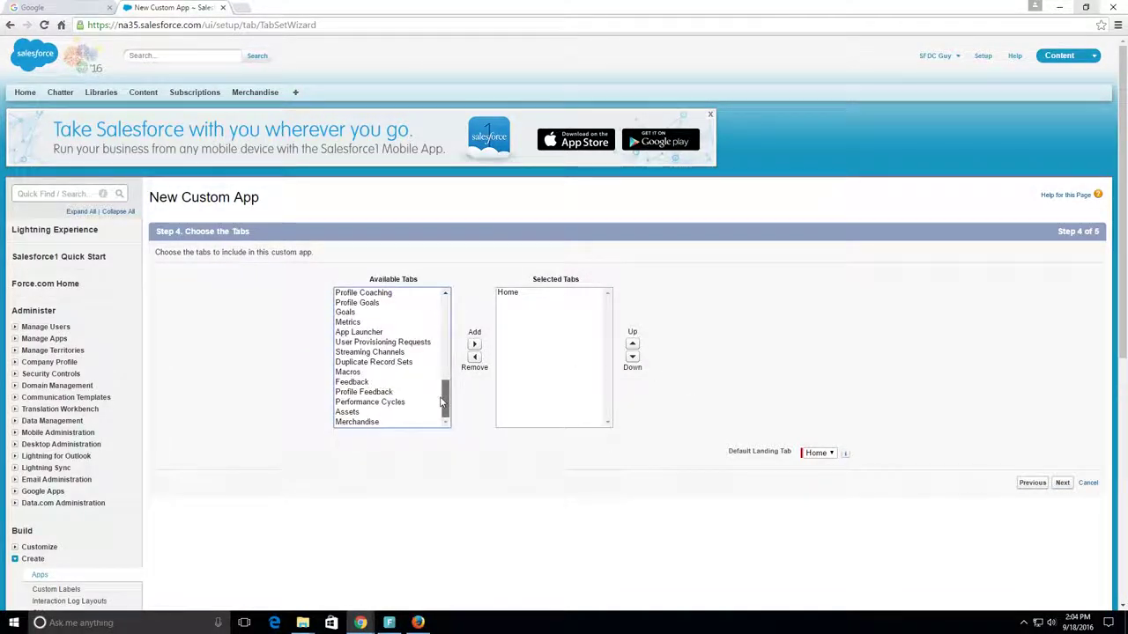
click(365, 423)
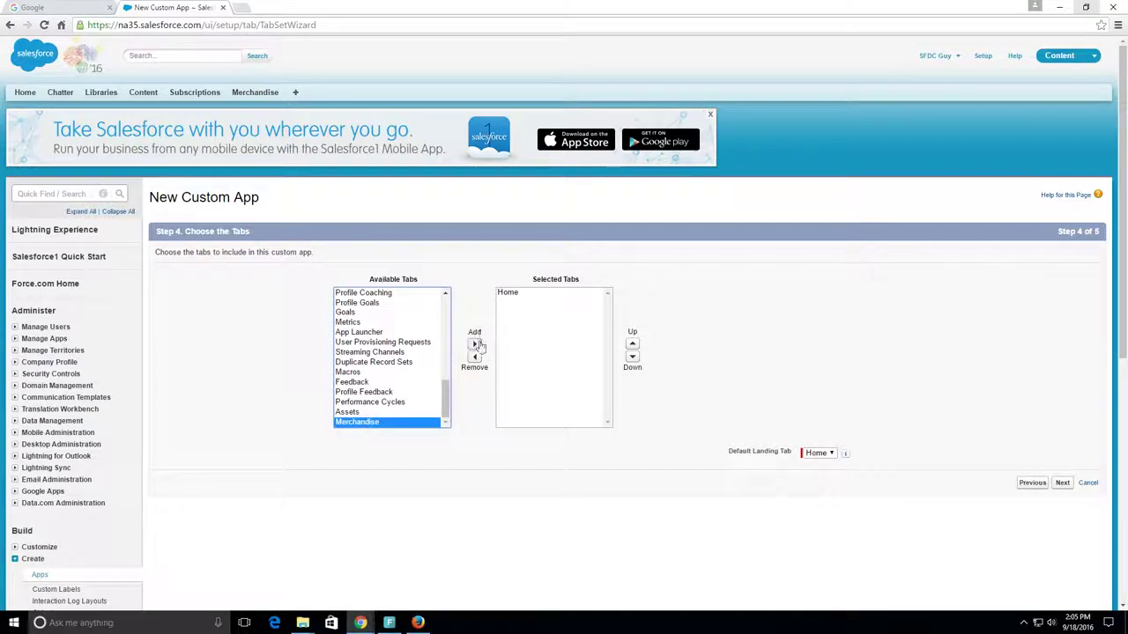
click(508, 294)
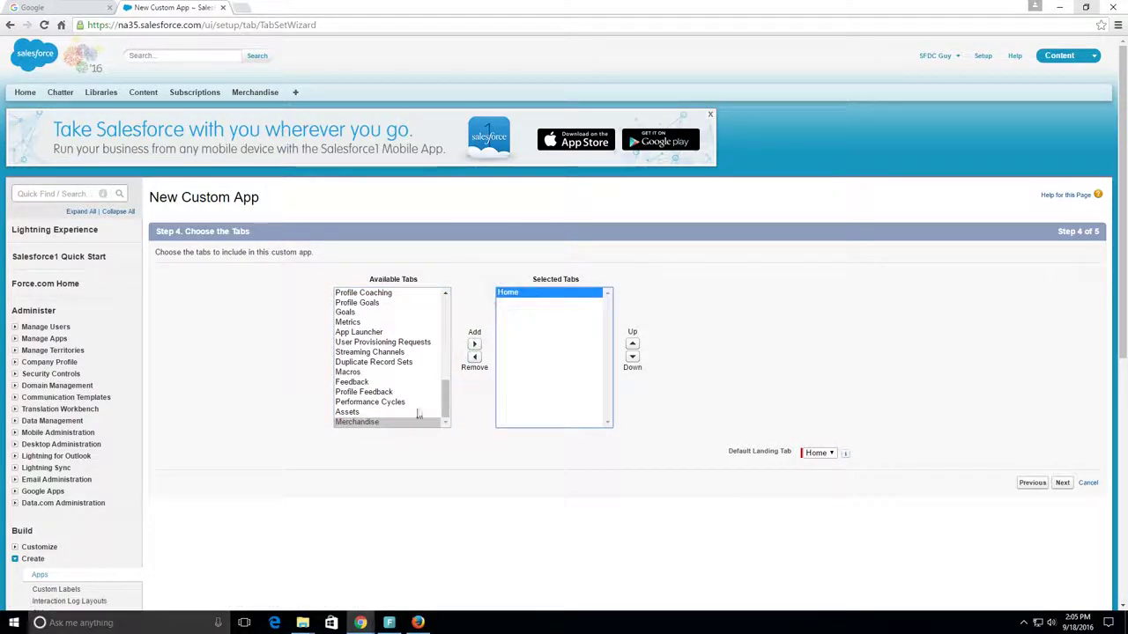
click(476, 346)
click(475, 345)
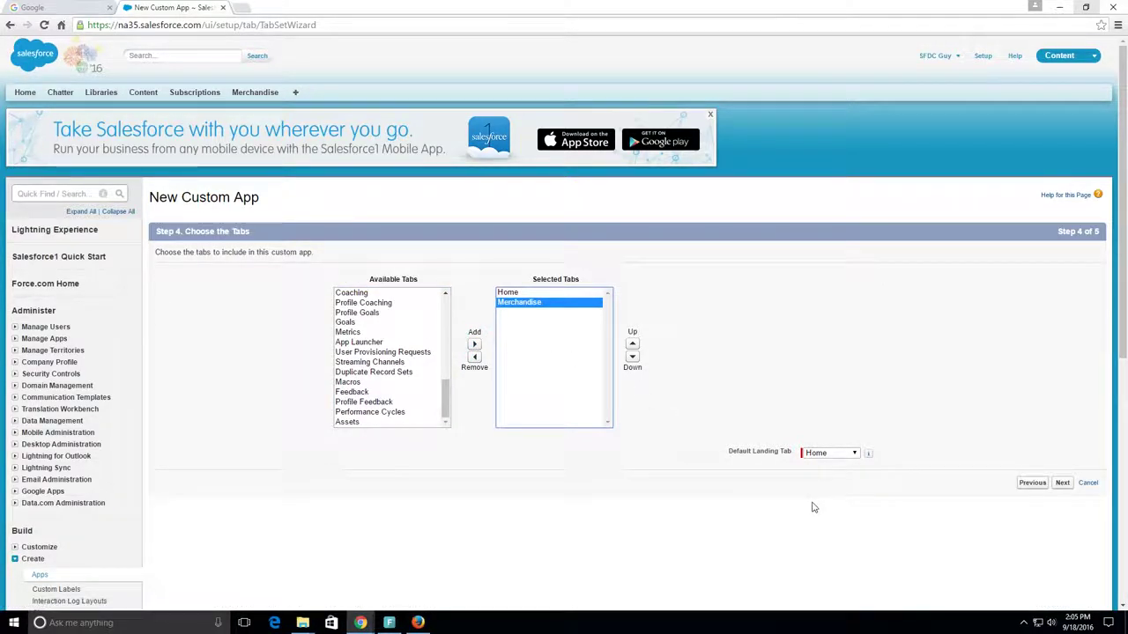
- Try Merchandise as the default landing tab, set it back to Home, and continue to the profile assignment
click(853, 454)
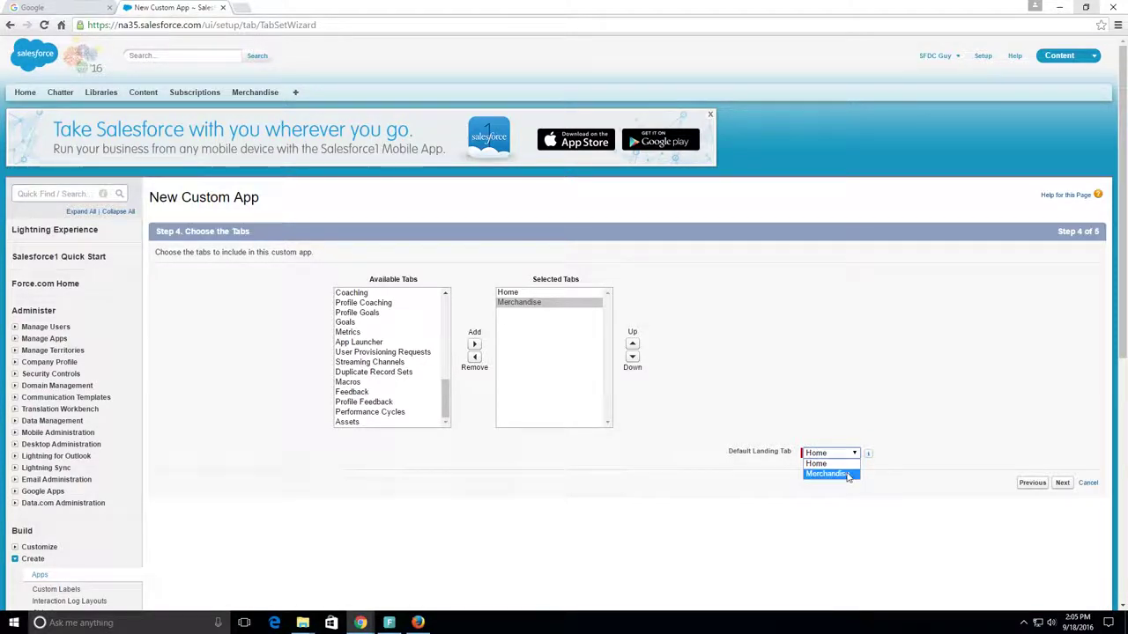
click(829, 474)
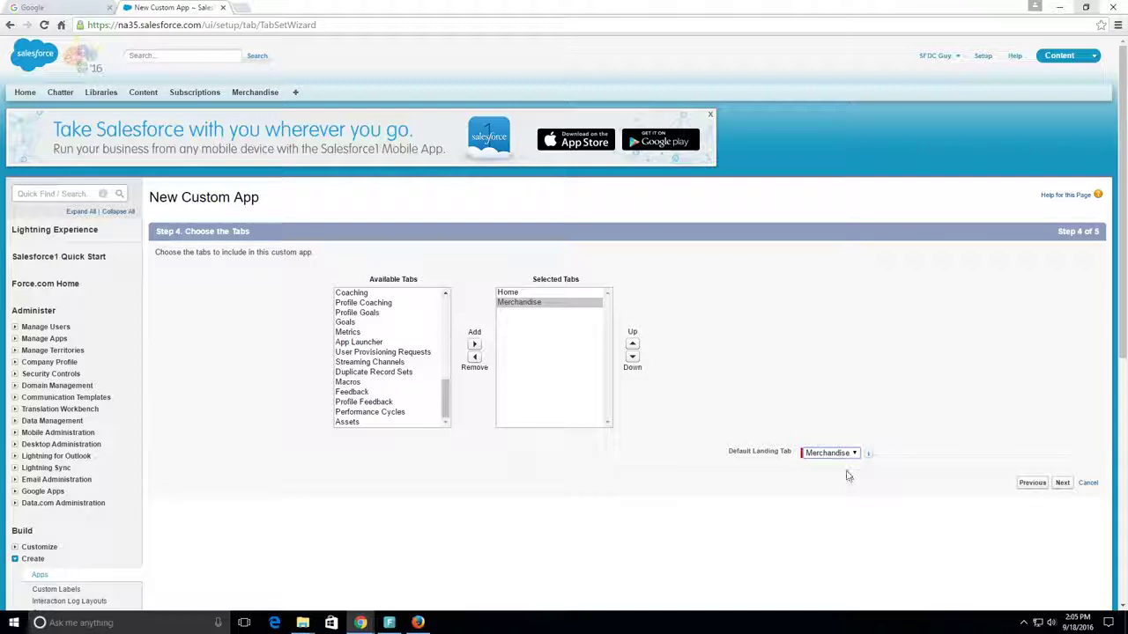
click(853, 454)
click(819, 464)
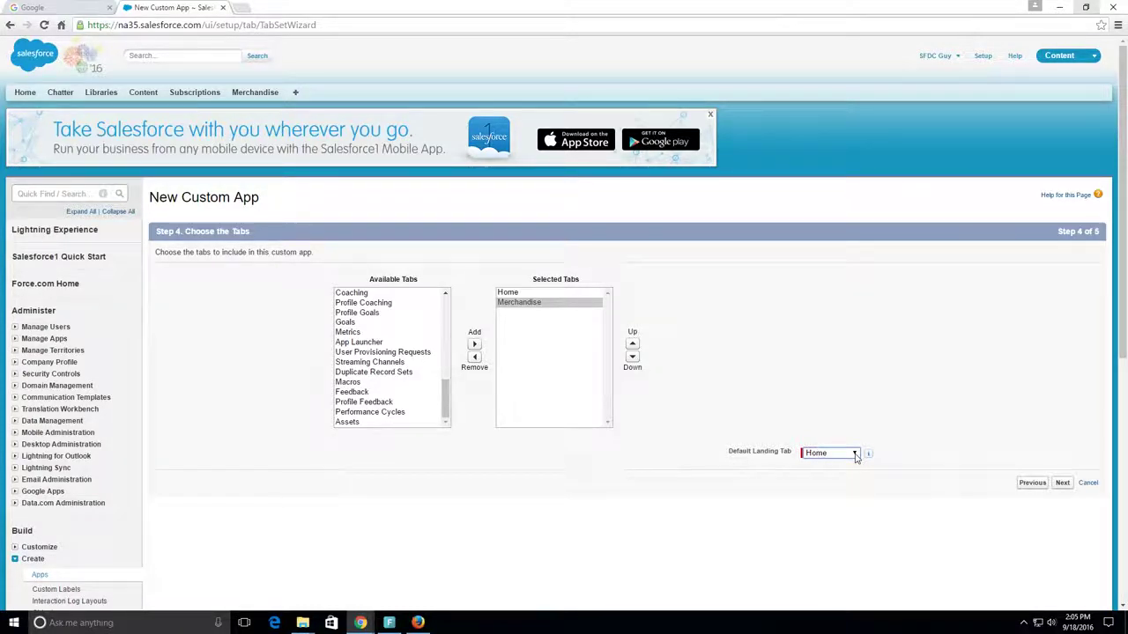
click(1062, 483)
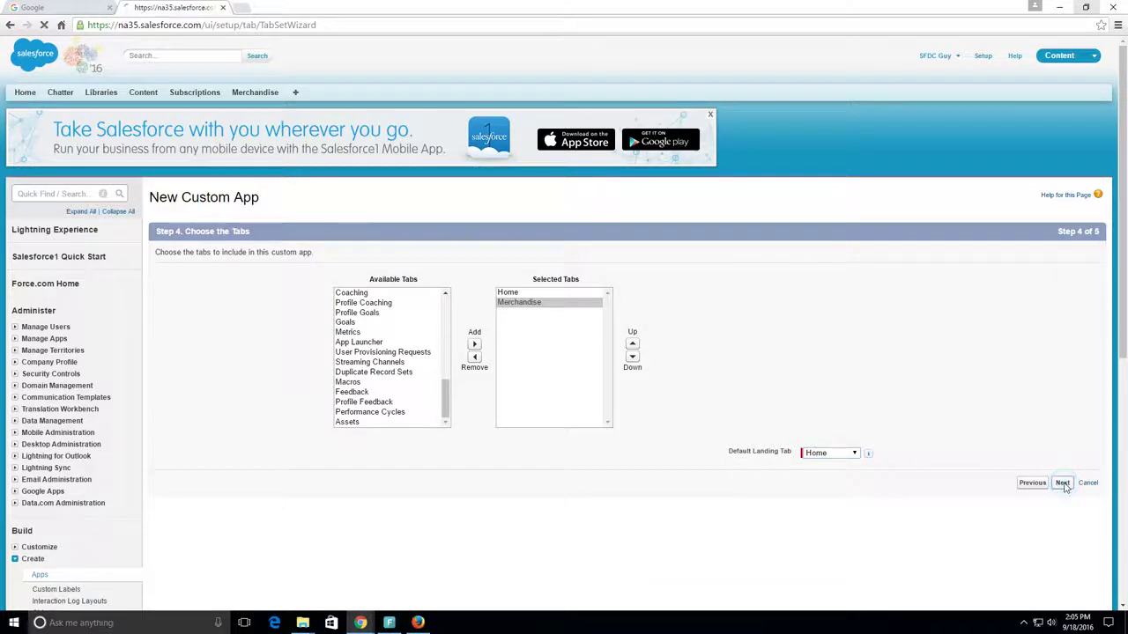
- Make the custom app visible to all user profiles without making it their default, and save the app
scroll(597, 323, down, 1)
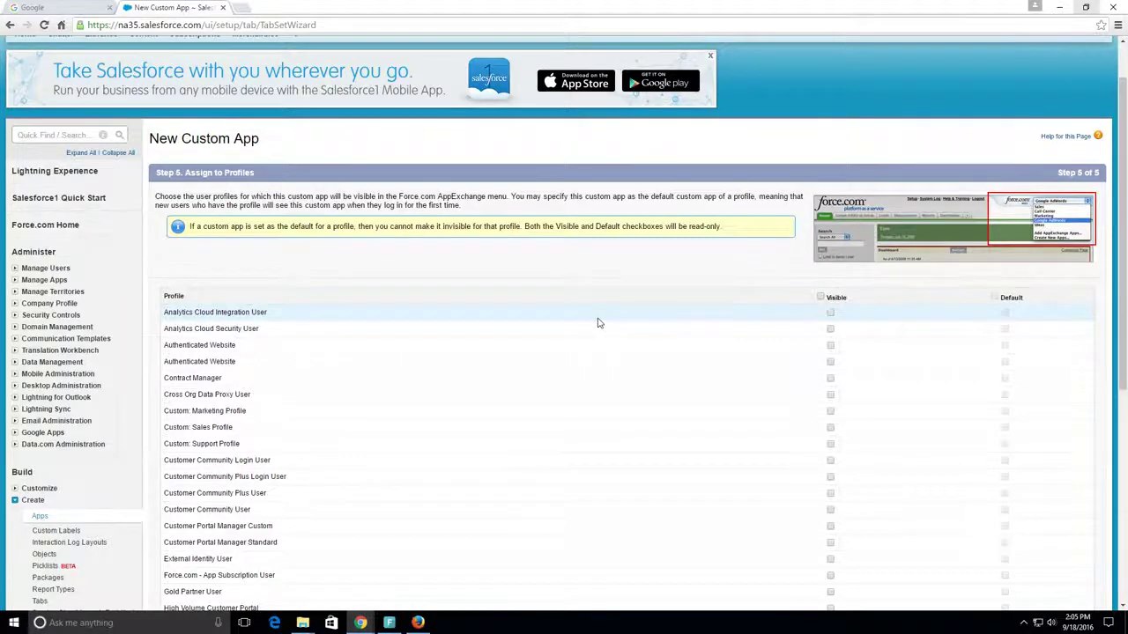
scroll(597, 323, down, 1)
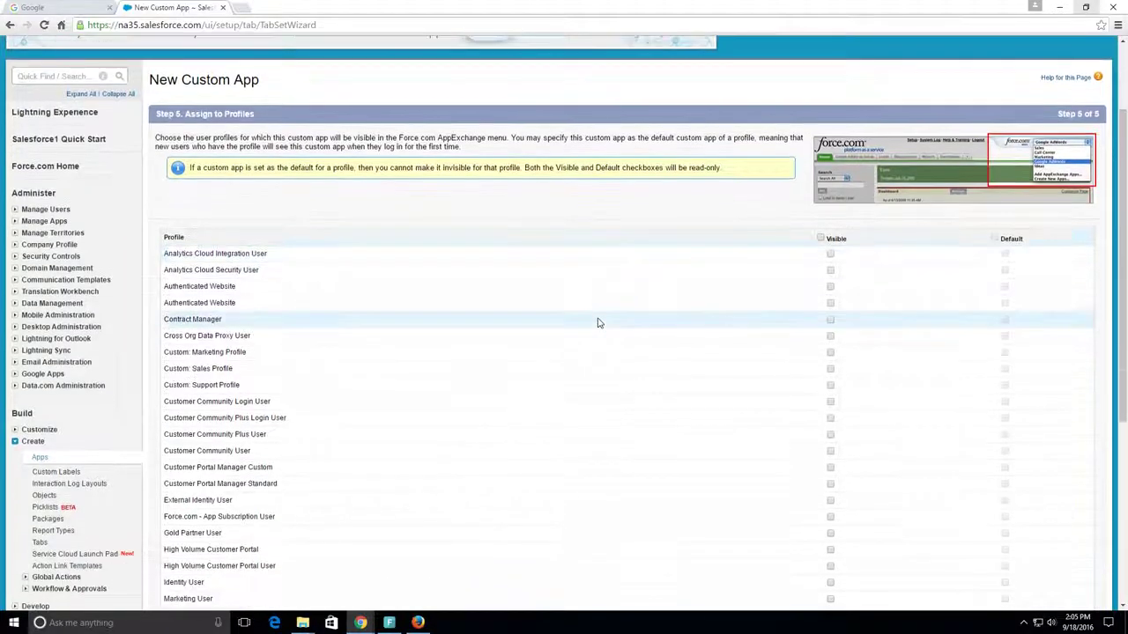
click(821, 239)
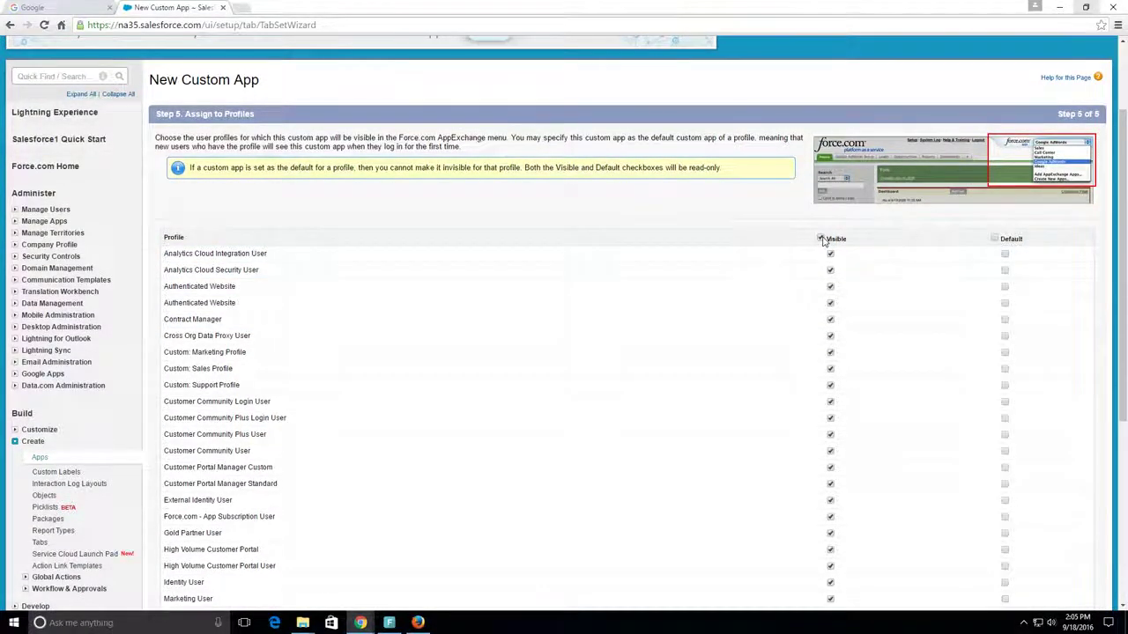
scroll(824, 241, down, 2)
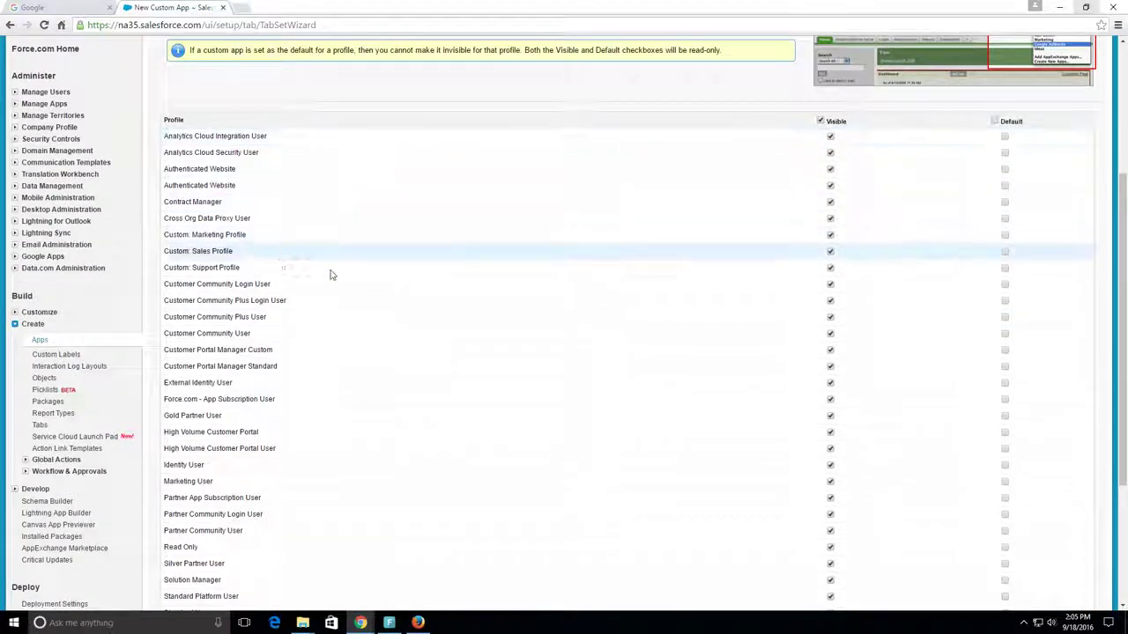
scroll(330, 274, down, 3)
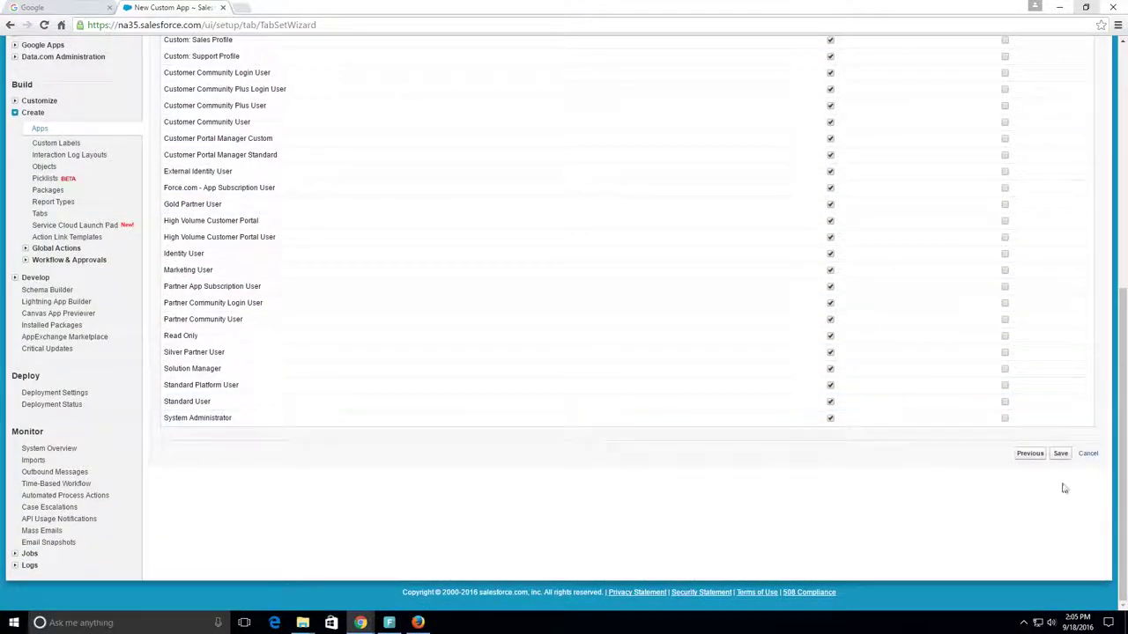
scroll(1063, 488, up, 1)
click(1061, 572)
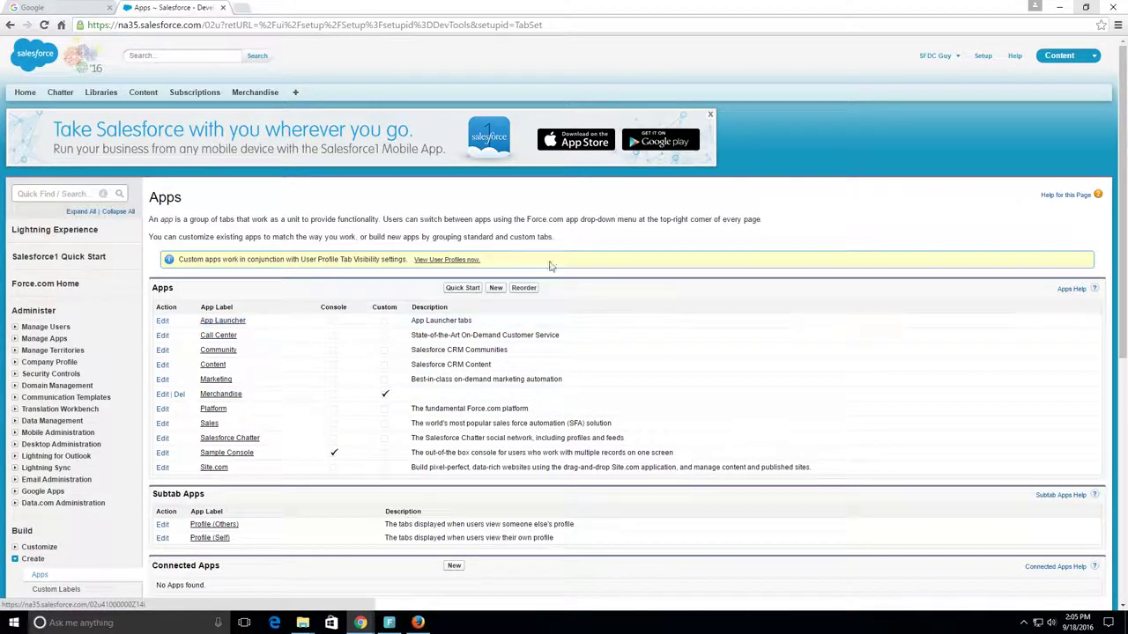
- Switch to the new Merchandise app and open its Merchandise tab
click(1094, 62)
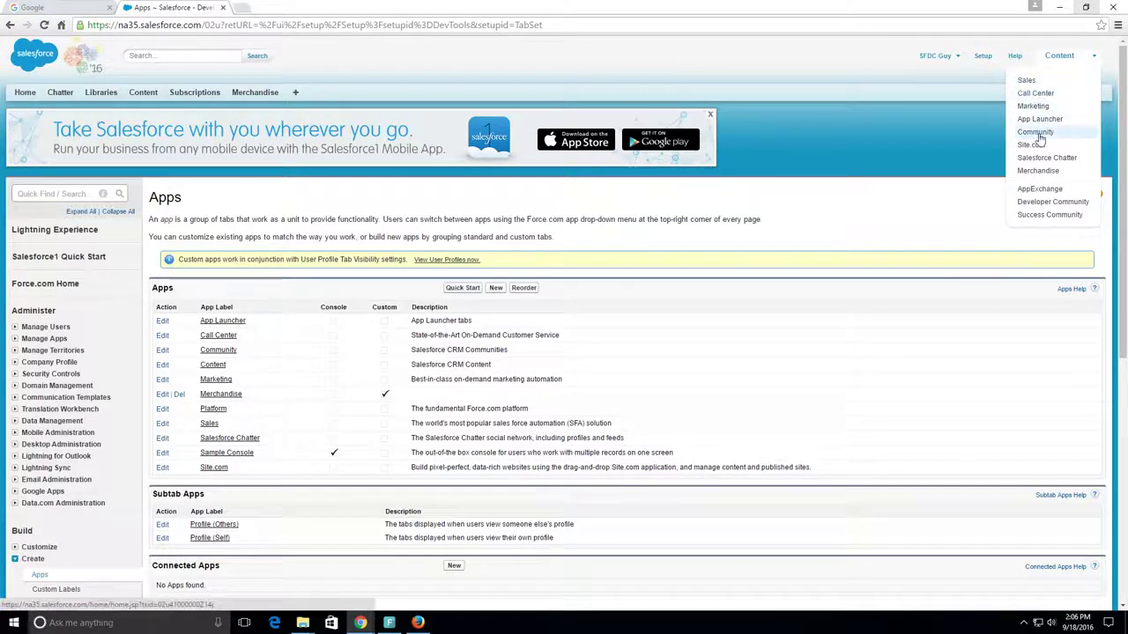
click(1040, 172)
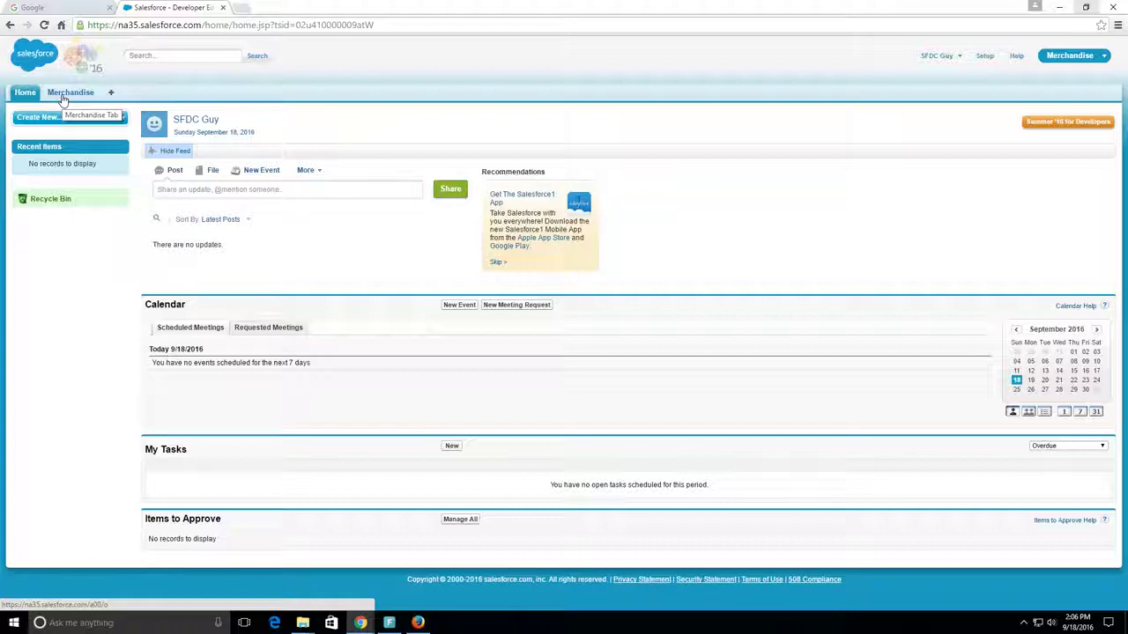
click(64, 95)
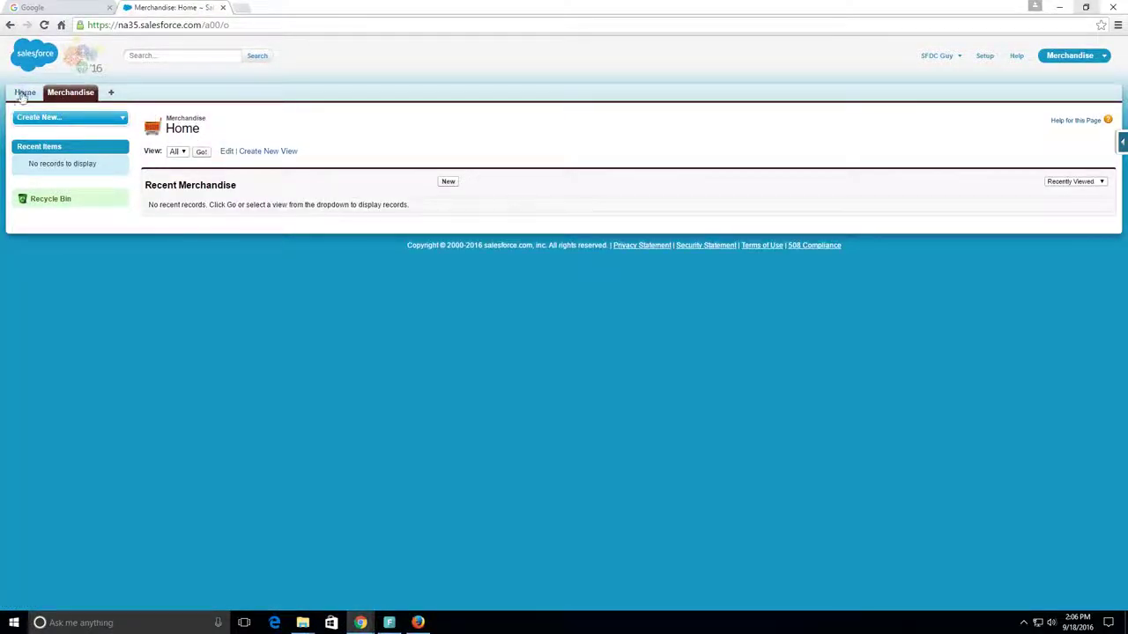
- Search Setup for "app", go to the Apps list, and open the custom Merchandise app for editing
click(24, 93)
click(984, 56)
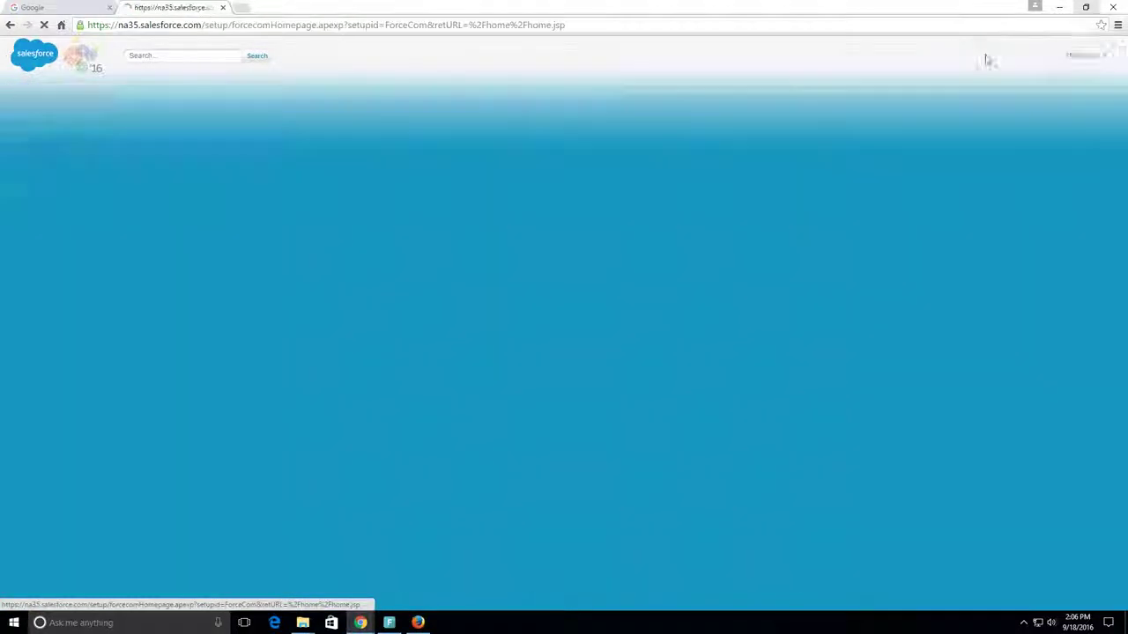
scroll(392, 260, down, 1)
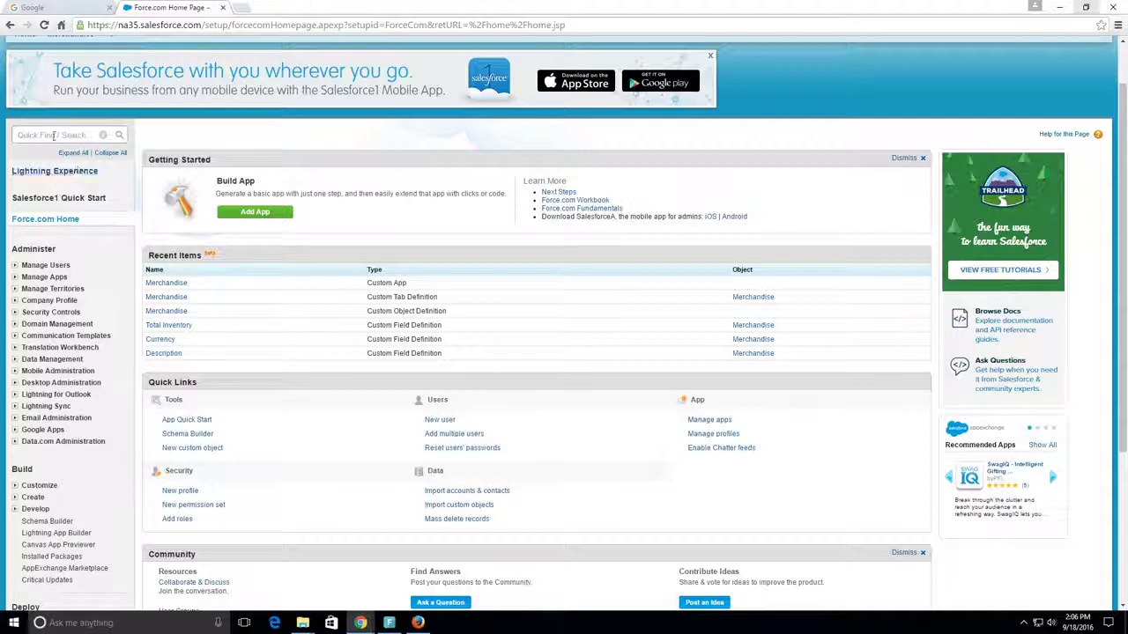
click(52, 136)
text(app)
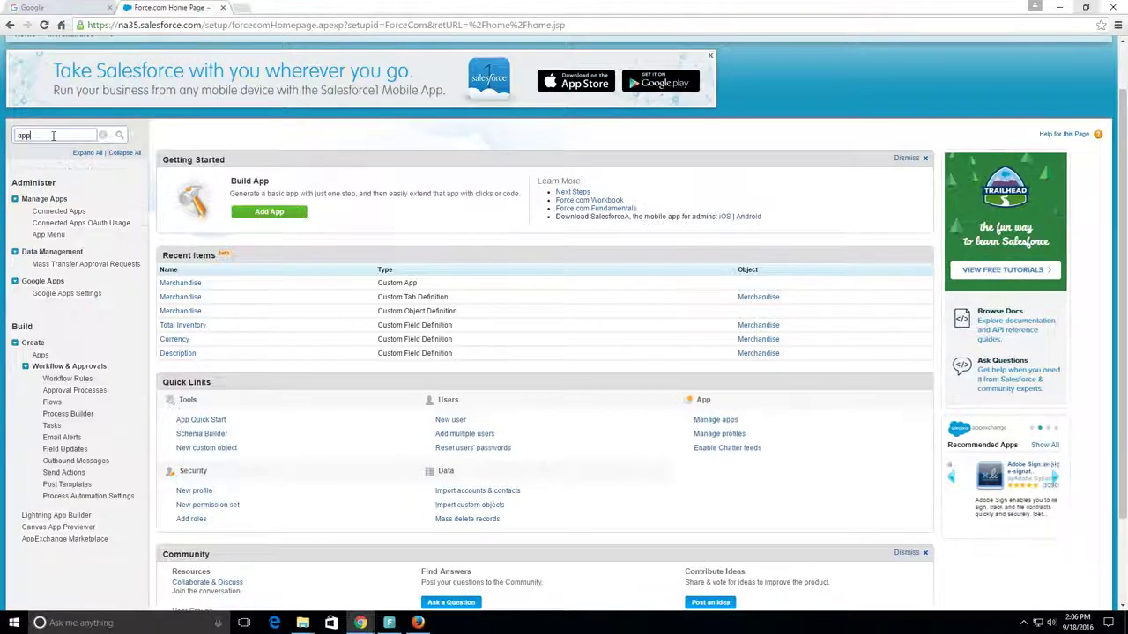
click(40, 356)
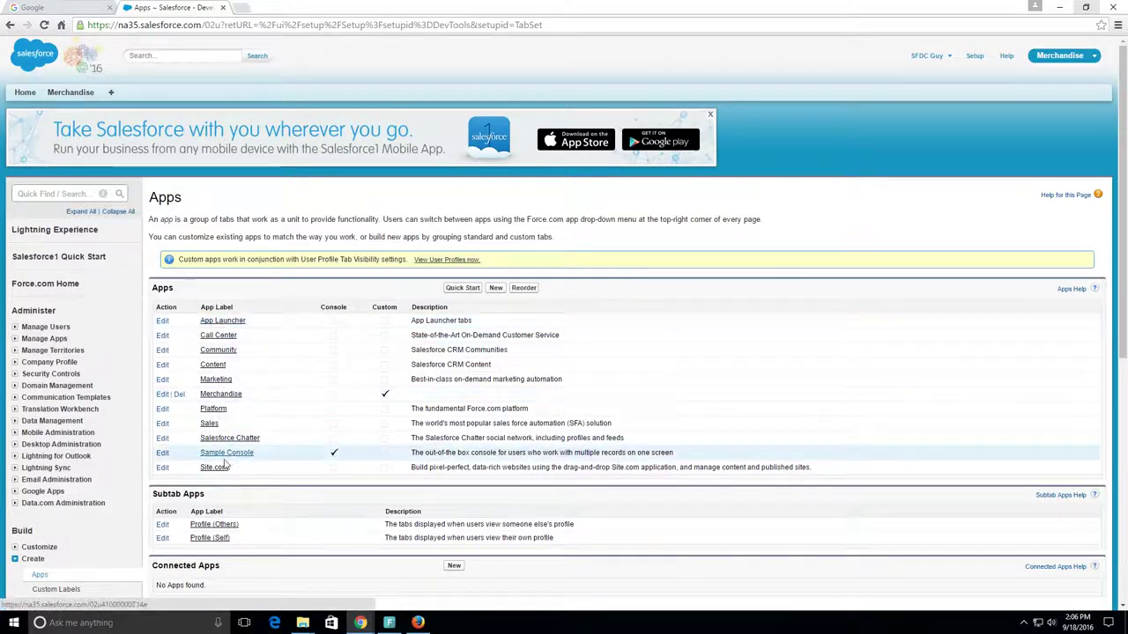
click(163, 394)
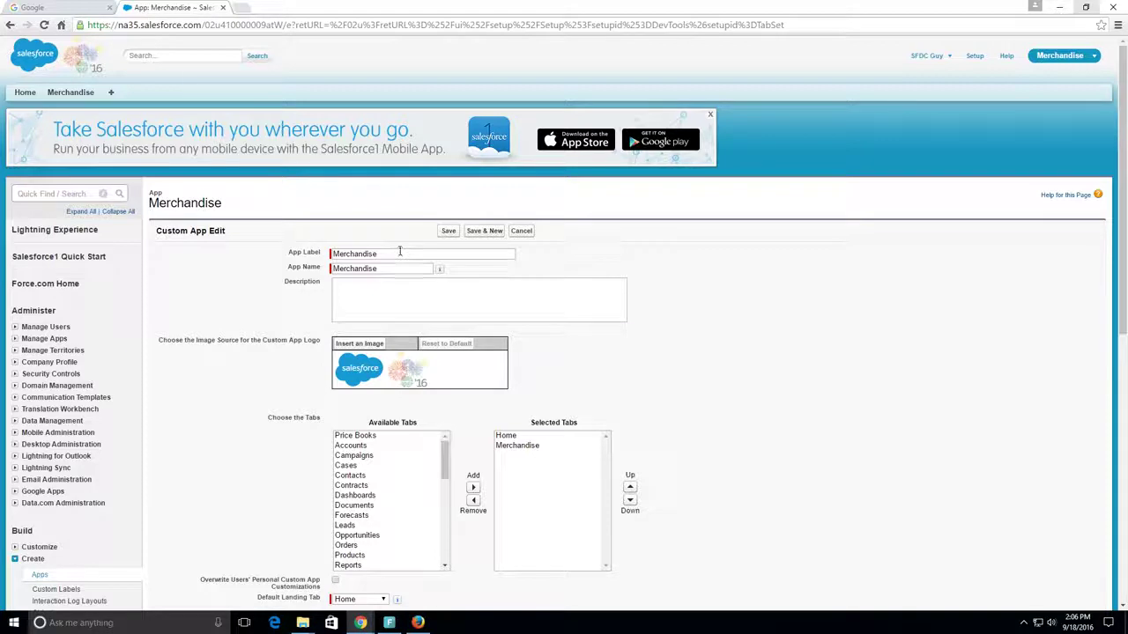
- Change the custom app's label to Warehouse
drag(400, 253, 328, 253)
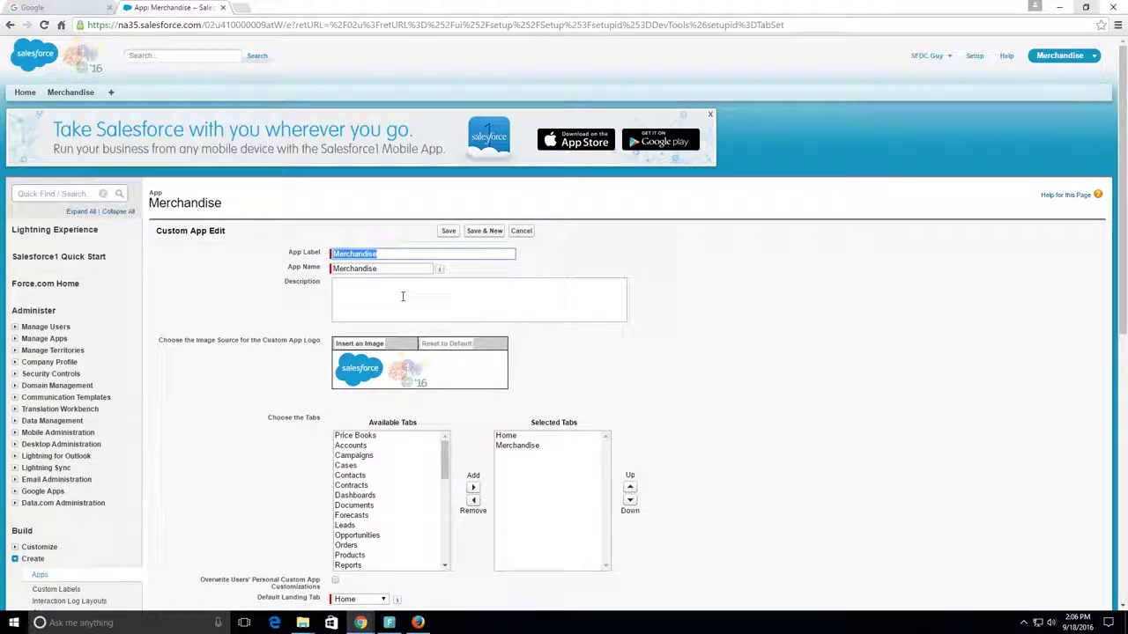
text(Ware)
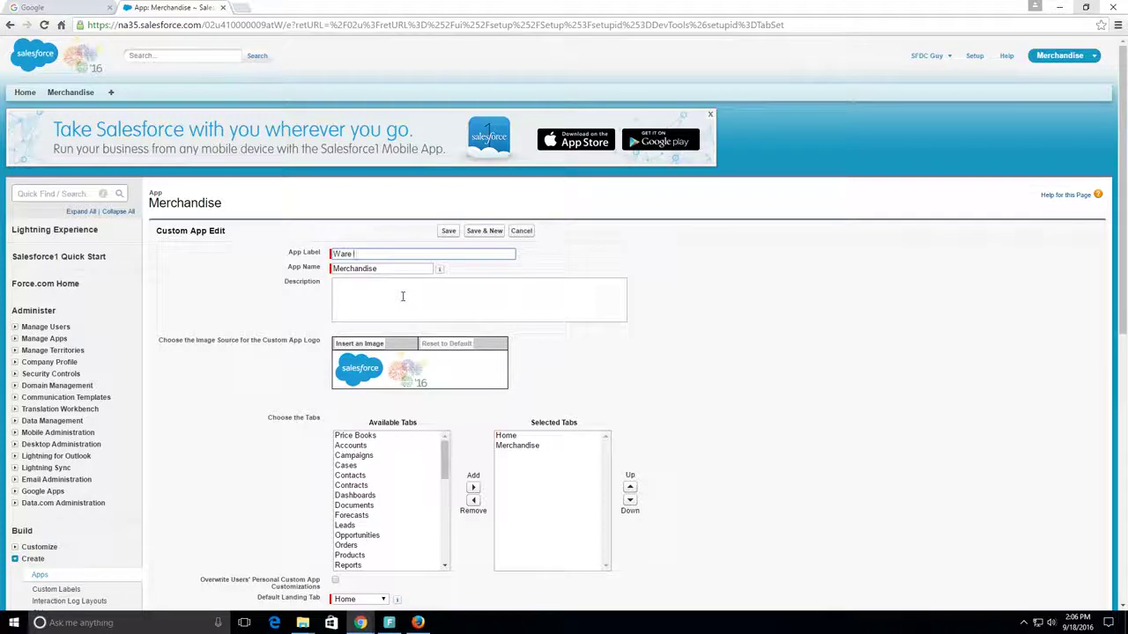
text(house)
key(Tab)
- Set the app name to Warehouse to match the label, review the tab and profile settings, and save the app
drag(410, 254, 273, 250)
key(ctrl+c)
double_click(386, 269)
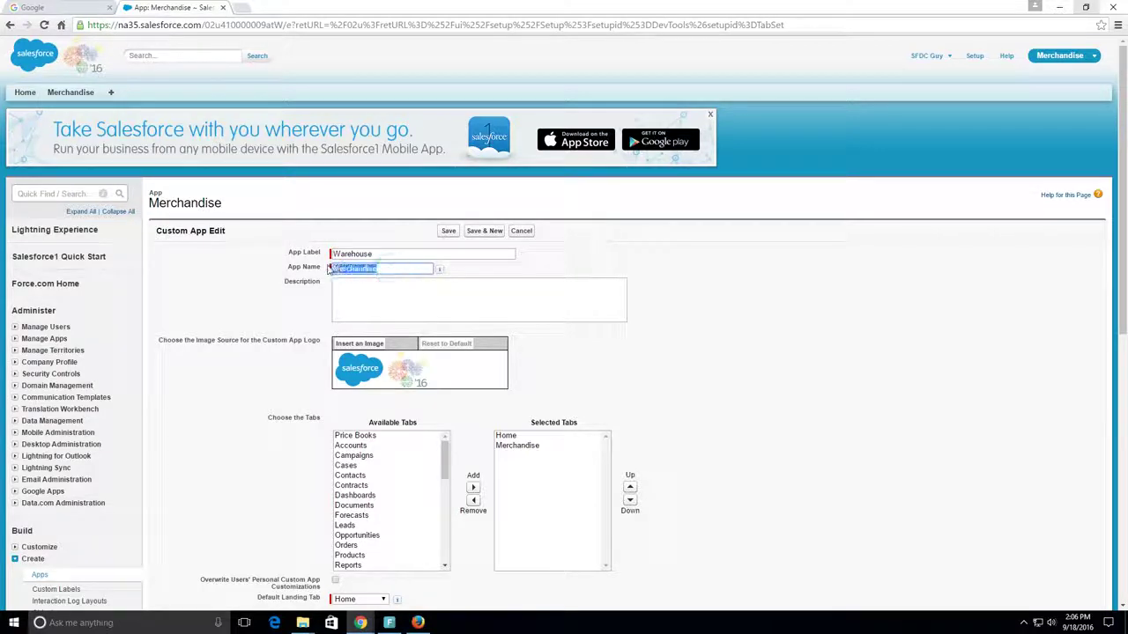
key(ctrl+v)
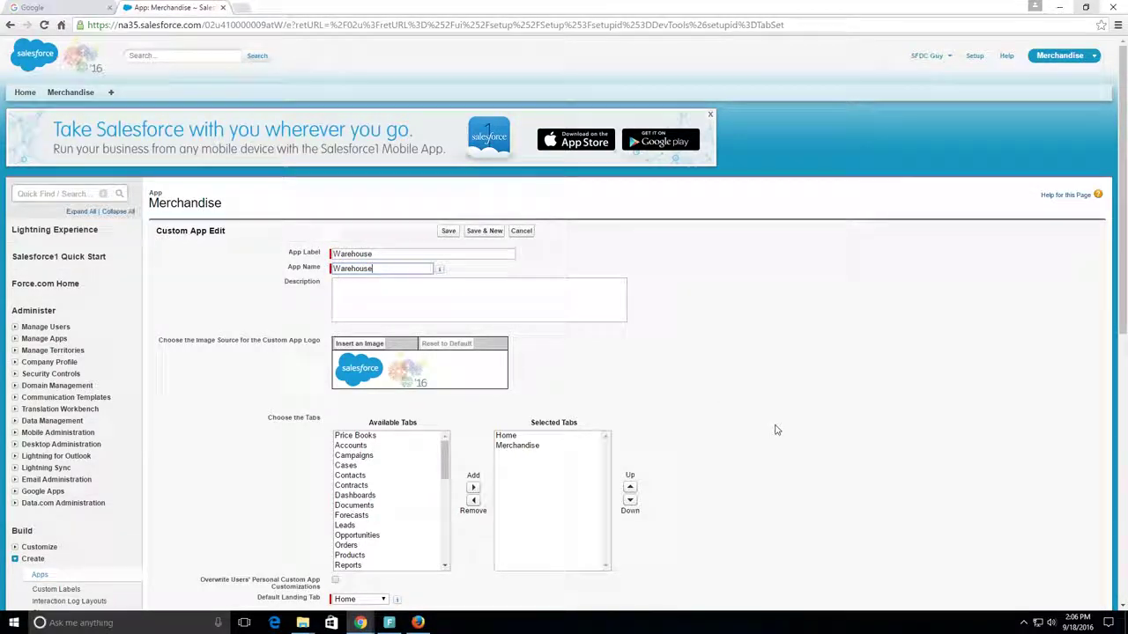
scroll(776, 429, down, 3)
scroll(773, 429, down, 3)
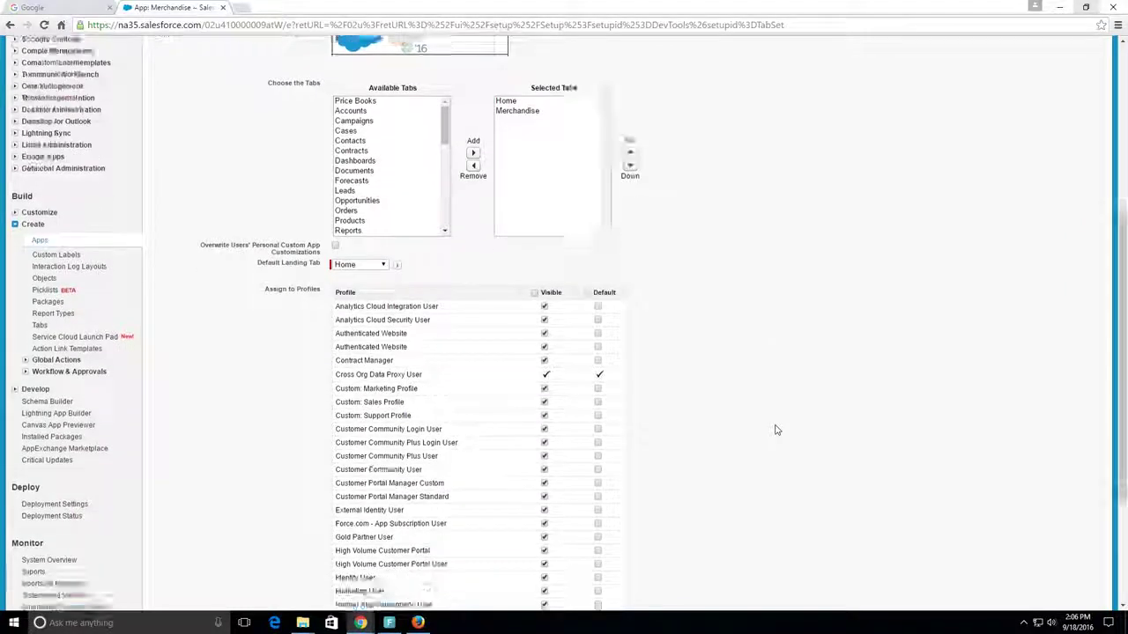
scroll(741, 485, up, 6)
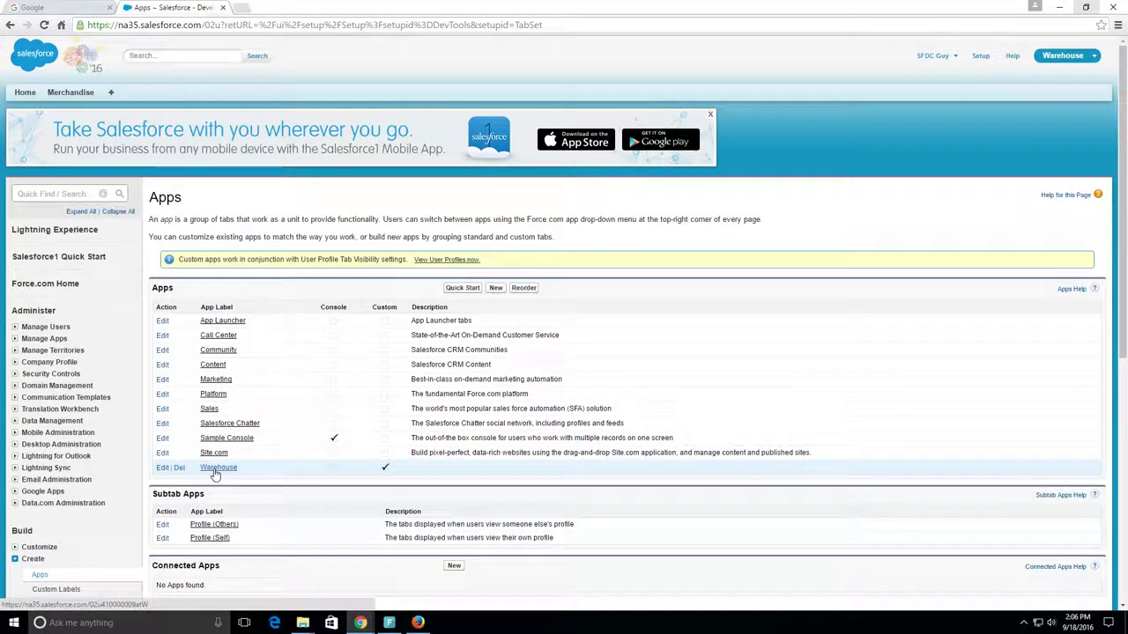
- Check the list of available apps, then view the Home and Merchandise tabs of the Warehouse app
click(1081, 60)
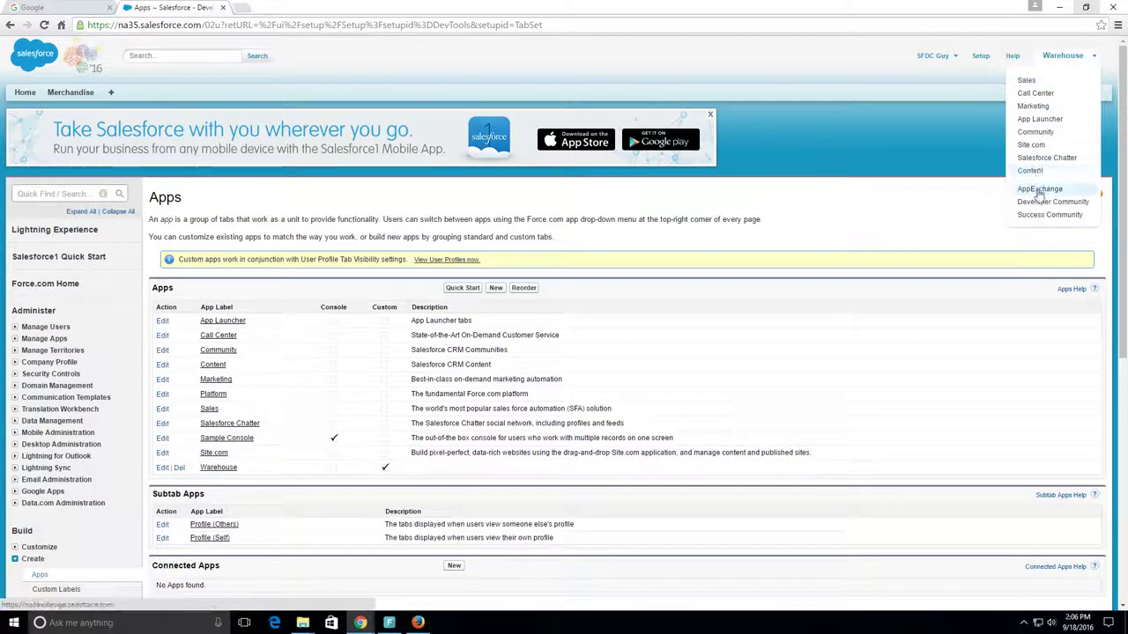
click(25, 93)
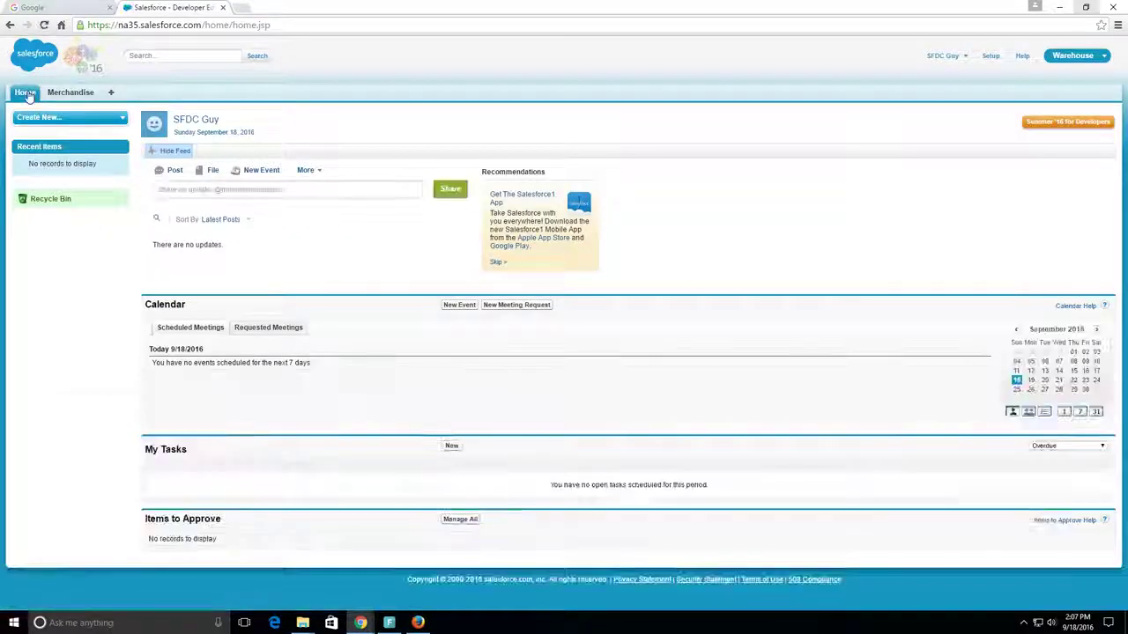
click(71, 93)
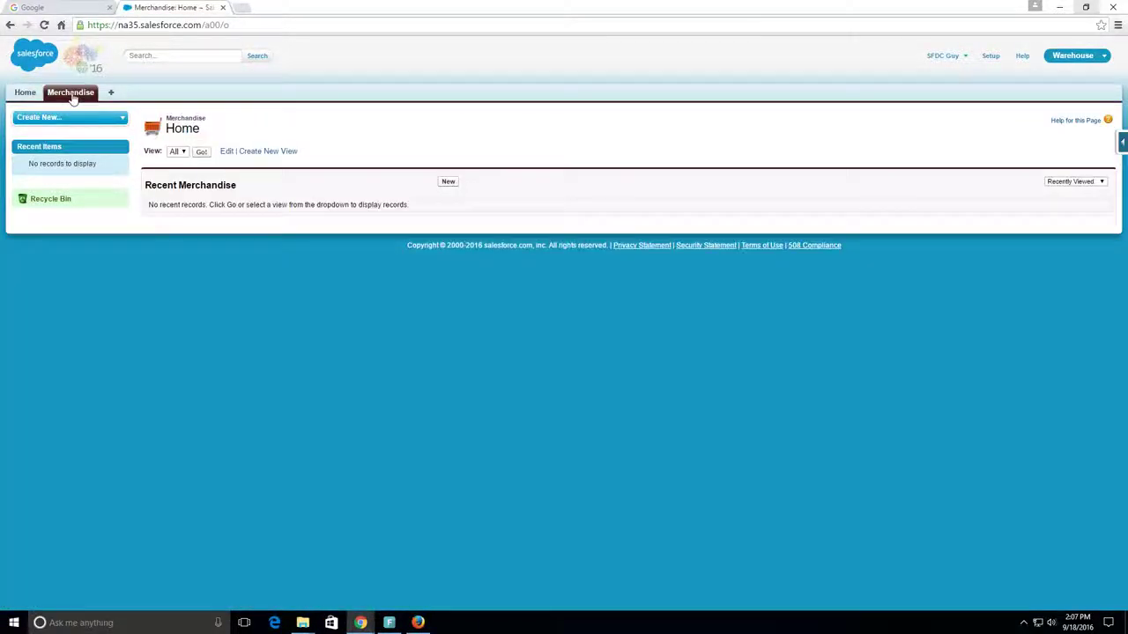
click(26, 94)
click(74, 94)
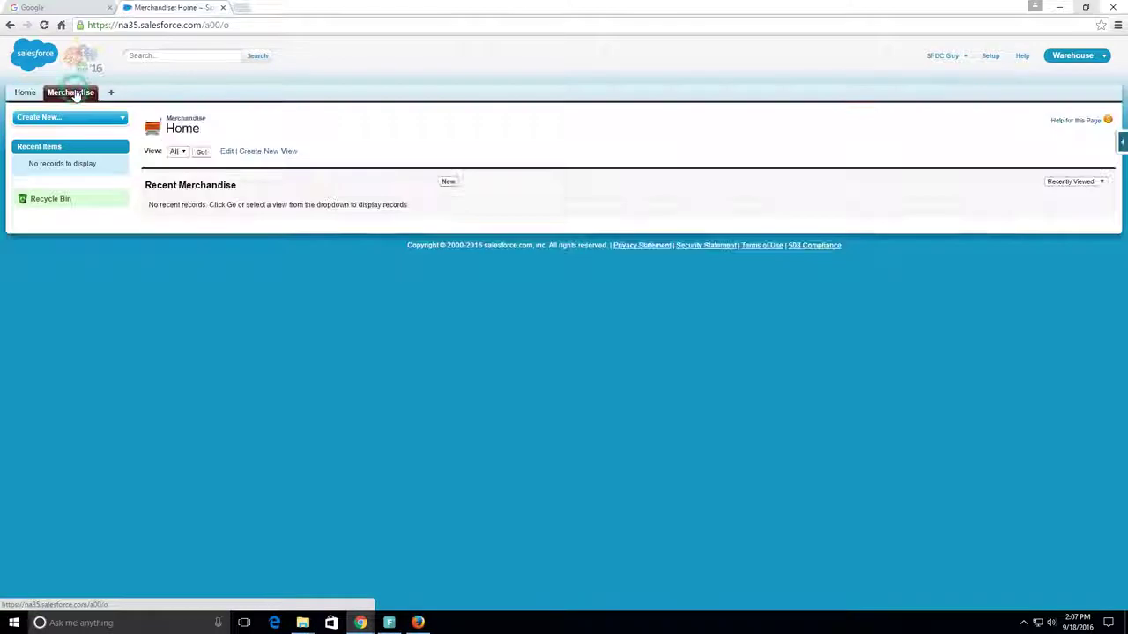
- Review the recent items on the Setup home page, revisit the Merchandise tab, and return to Setup
click(990, 58)
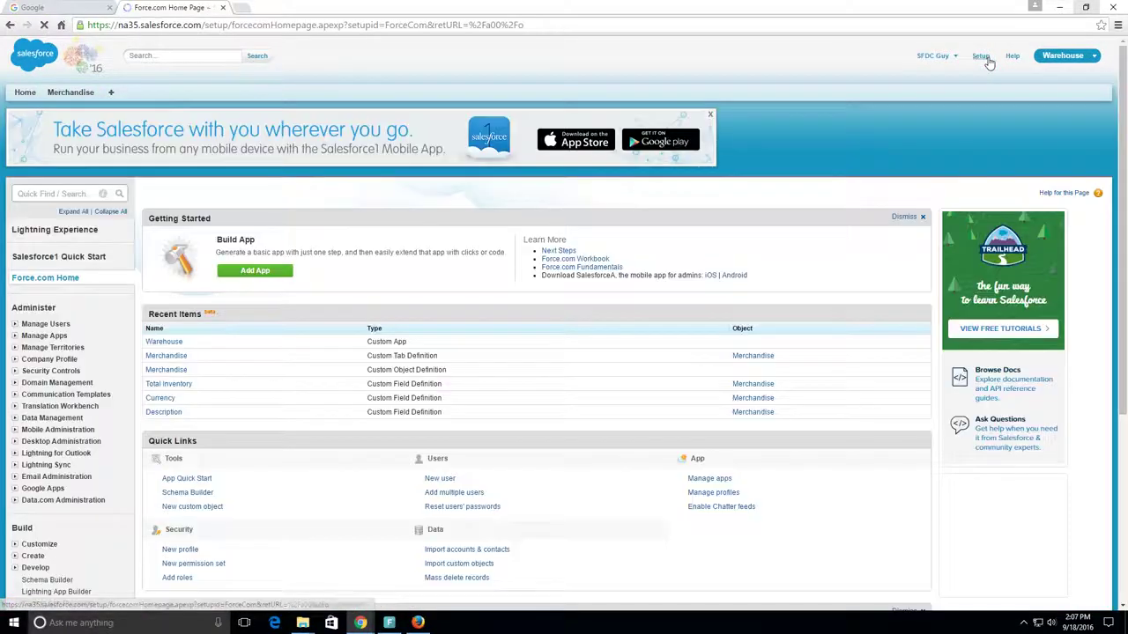
scroll(499, 349, down, 1)
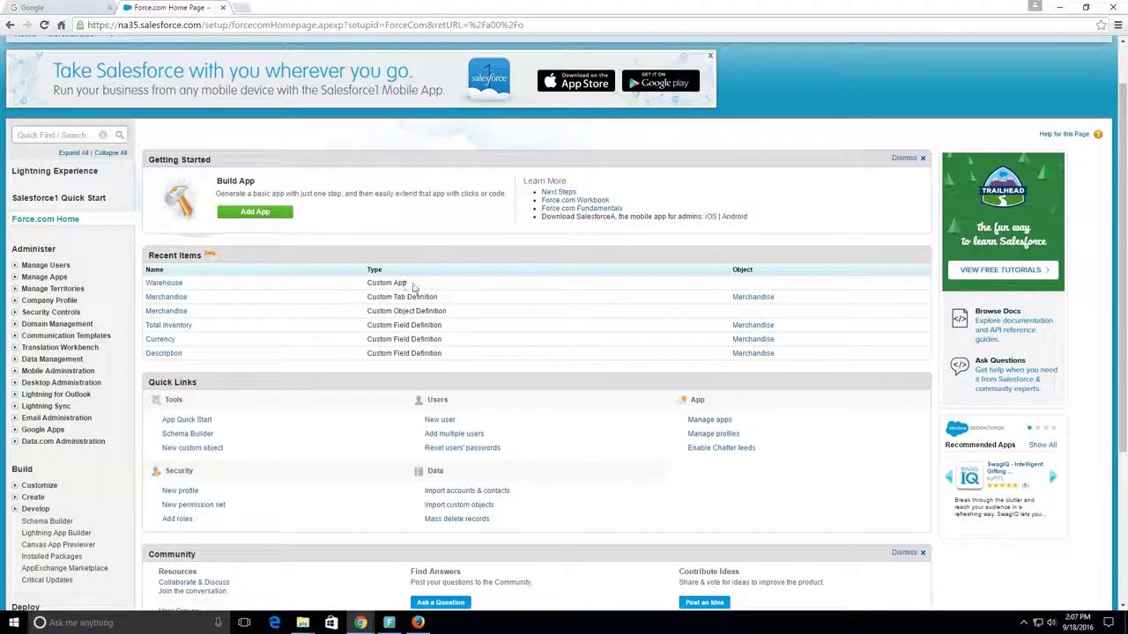
scroll(595, 353, up, 1)
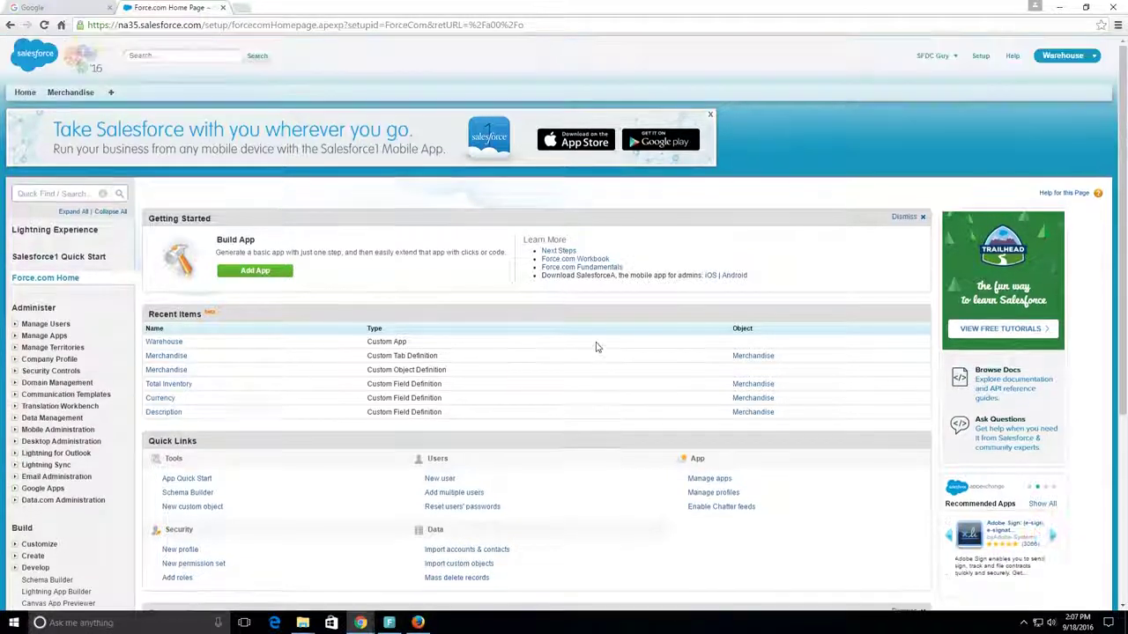
click(71, 93)
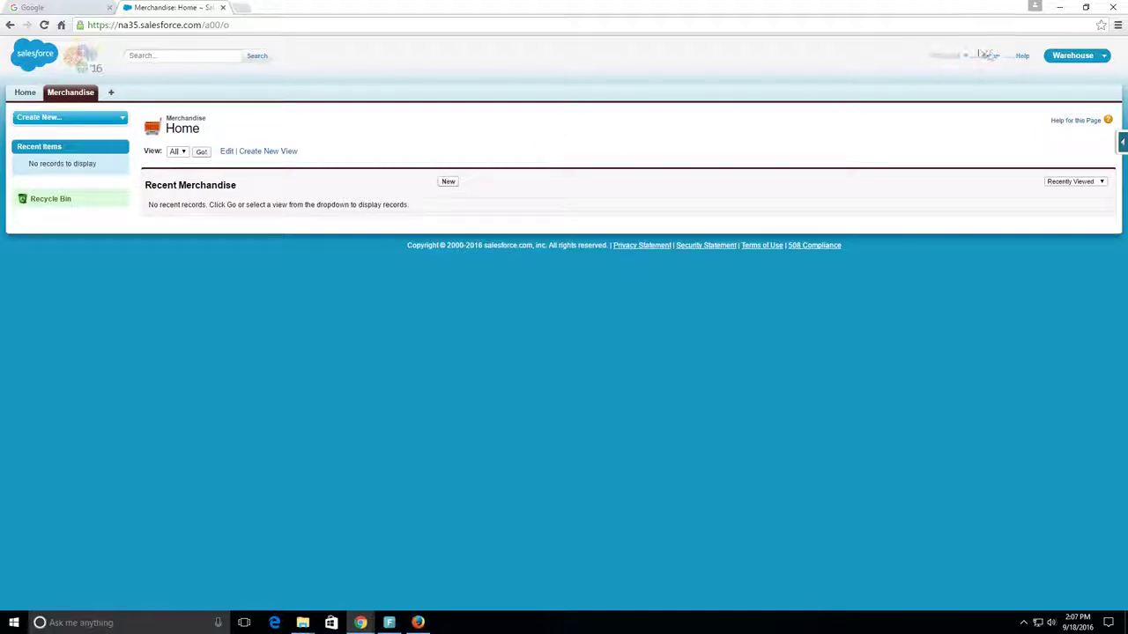
click(990, 55)
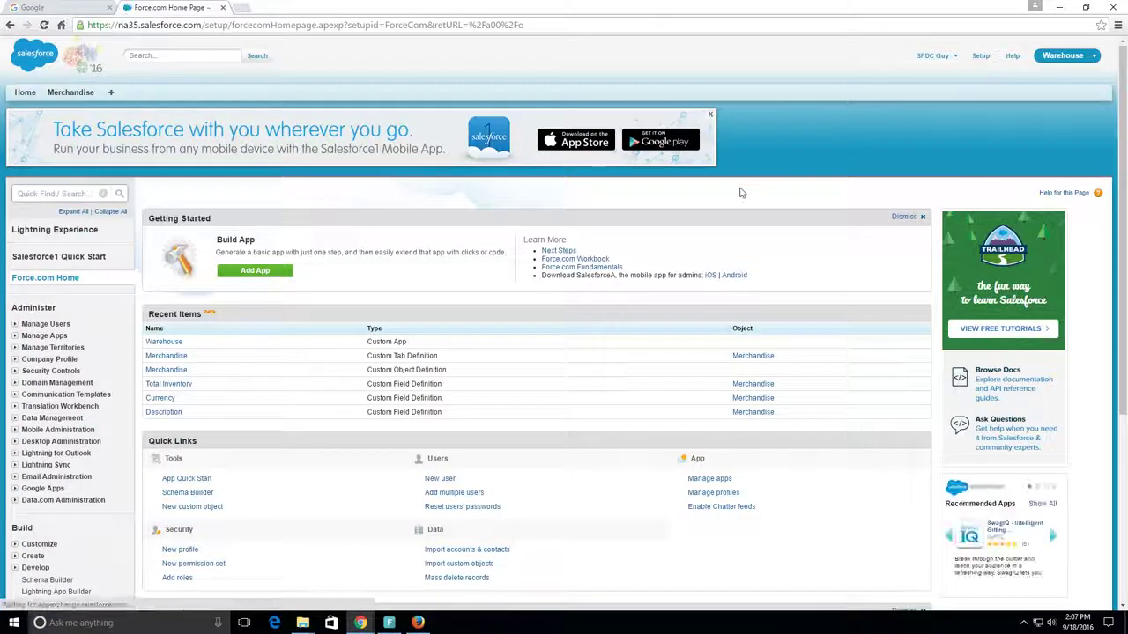